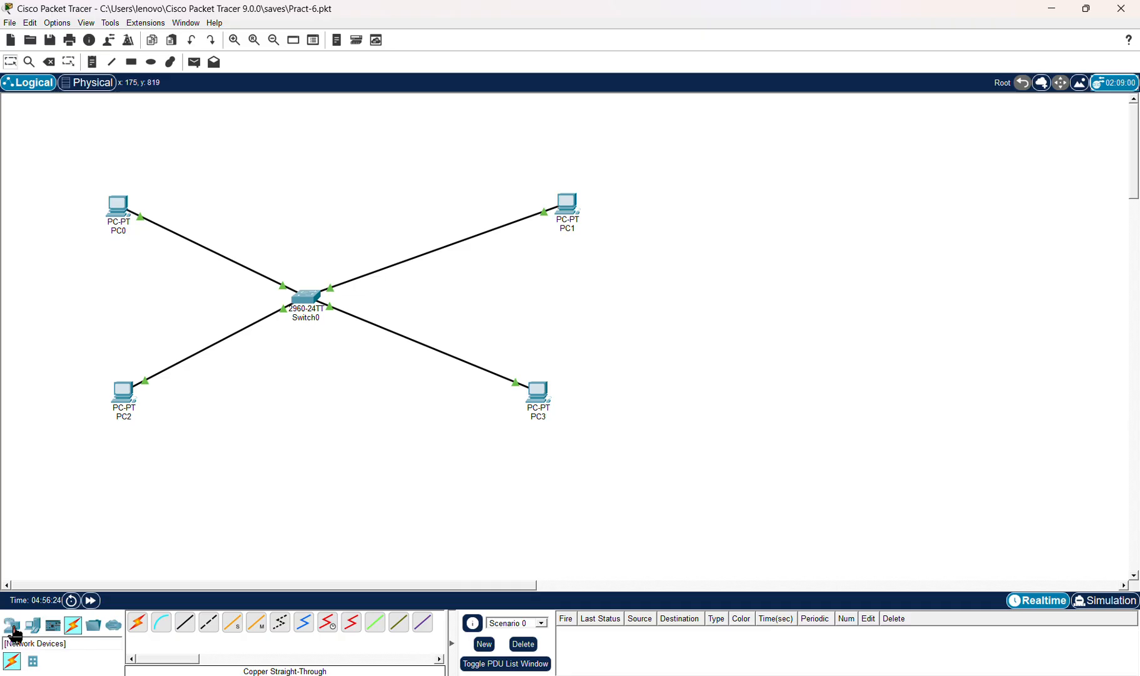
Add a Laptop-PT end device to the empty area of the workspace beyond PC3.
{"action": "left_click", "coordinate": [33, 626]}
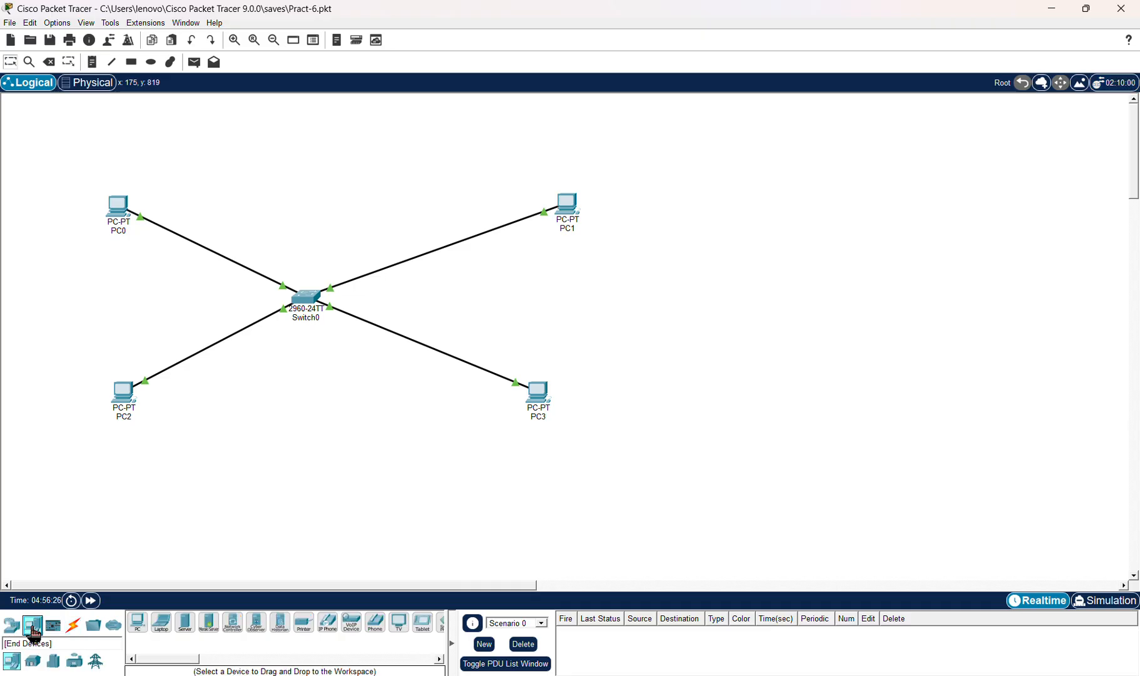
{"action": "left_click", "coordinate": [158, 627]}
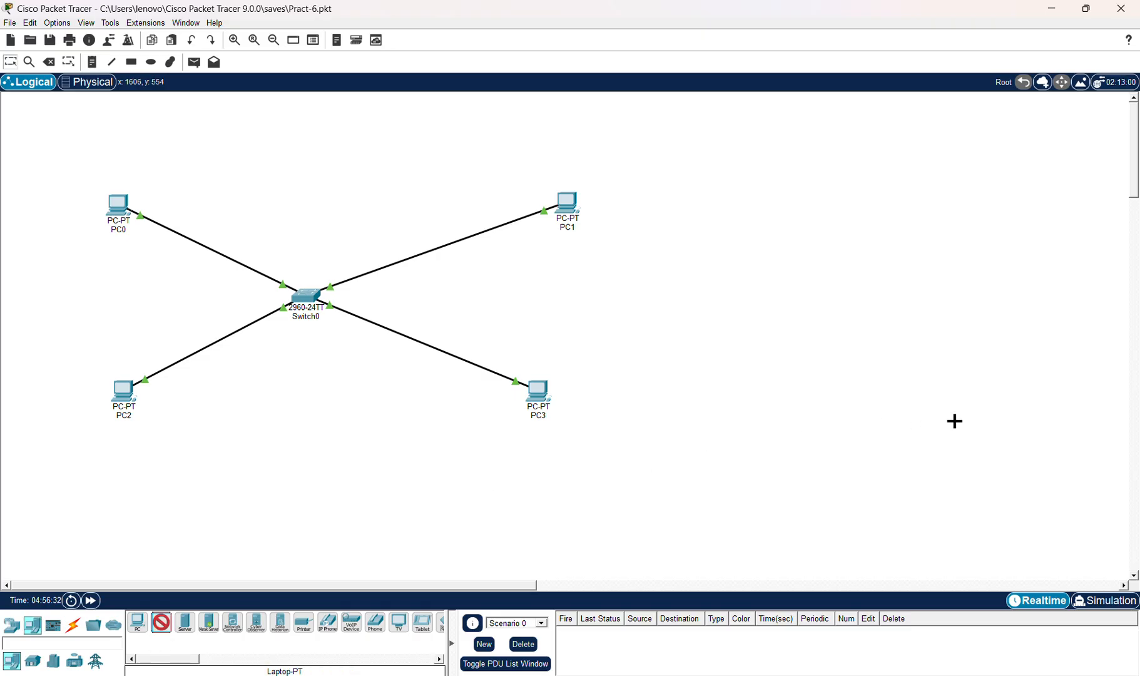
{"action": "left_click", "coordinate": [816, 405]}
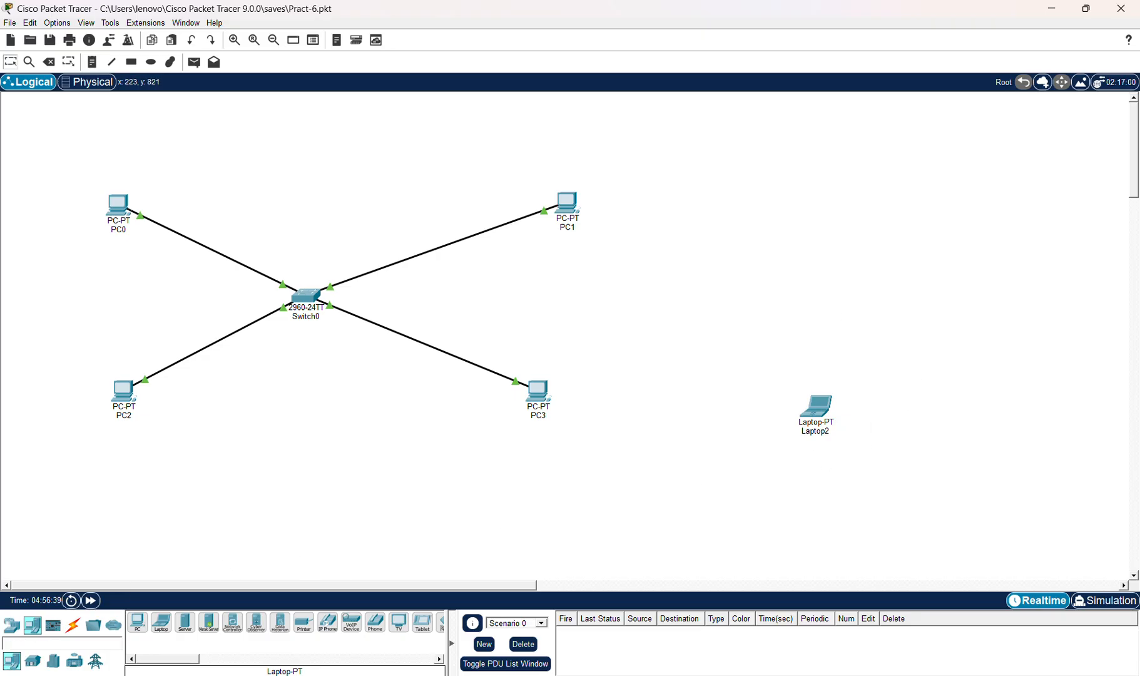
Add a WRT300N wireless router to the workspace and position it between PC1 and the laptop, about level with Switch0.
{"action": "left_click", "coordinate": [13, 631]}
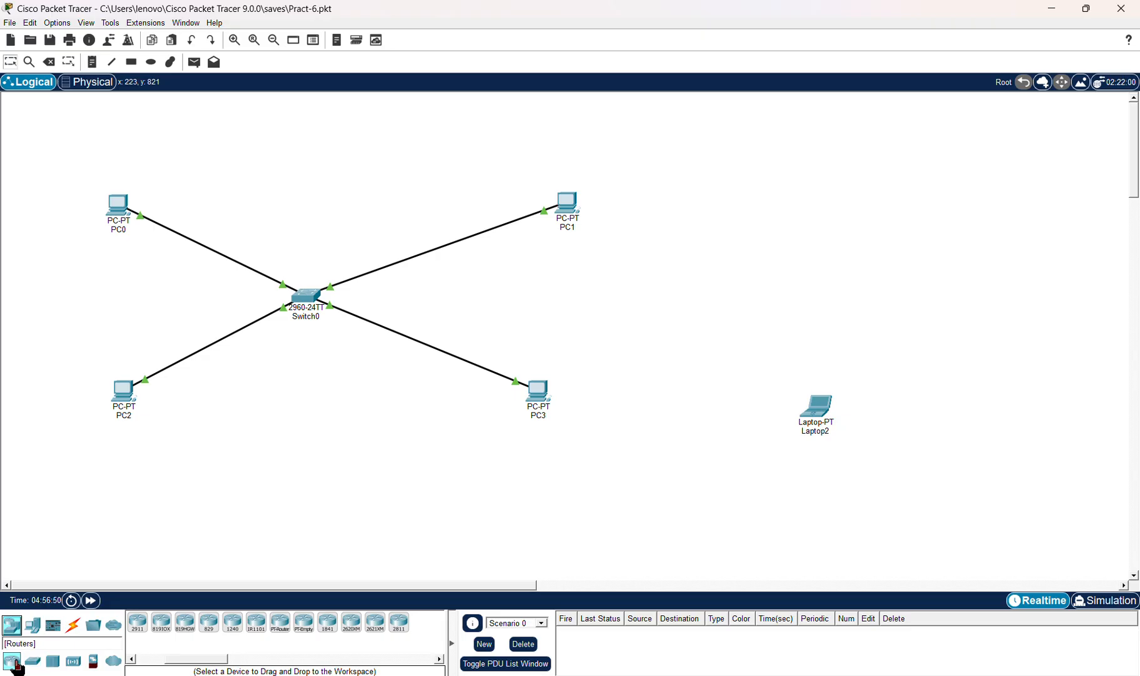
{"action": "left_click", "coordinate": [72, 665]}
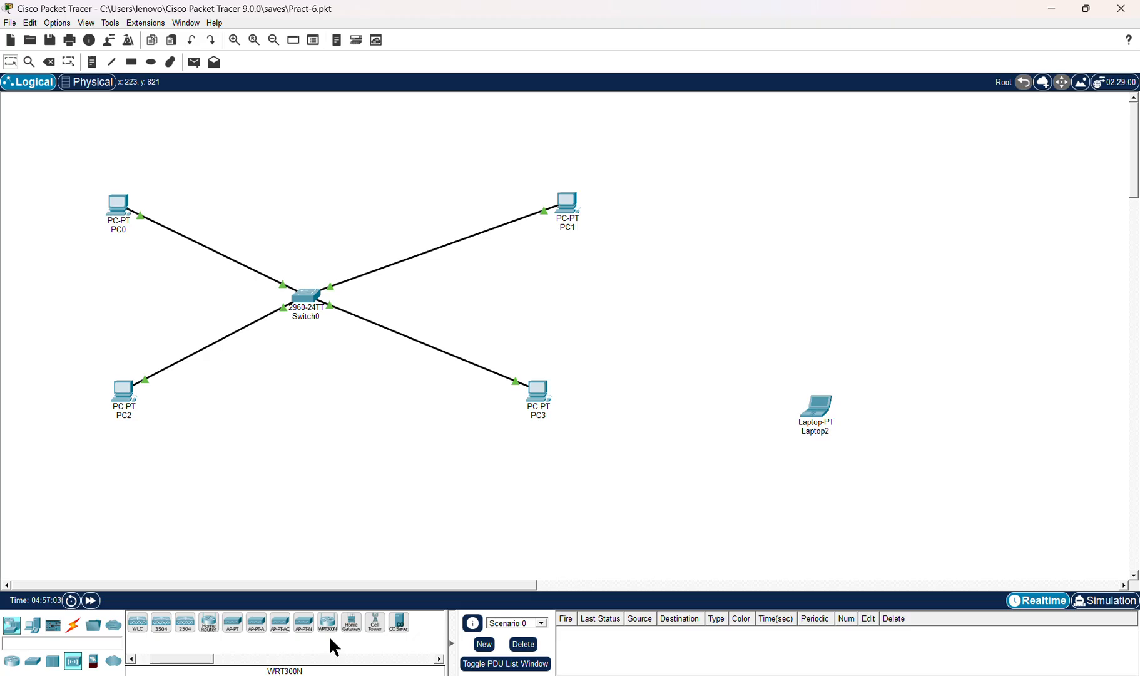
{"action": "left_click_drag", "start_coordinate": [327, 622], "coordinate": [776, 278]}
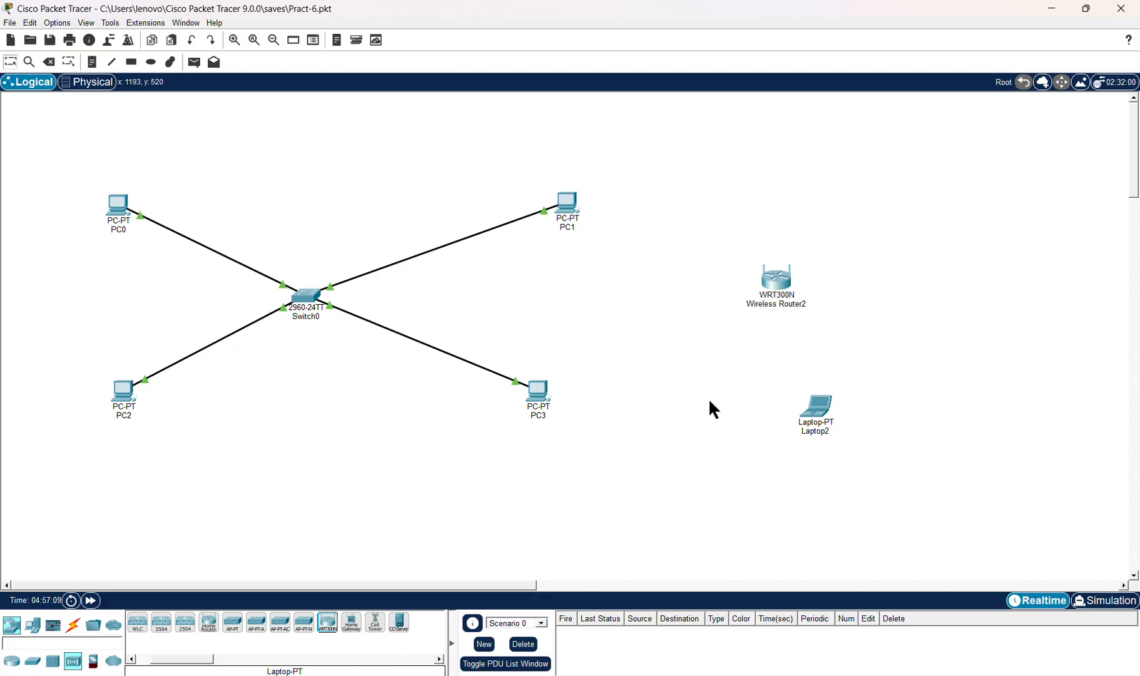
{"action": "mouse_move", "coordinate": [784, 292]}
{"action": "left_click_drag", "start_coordinate": [778, 278], "coordinate": [751, 307]}
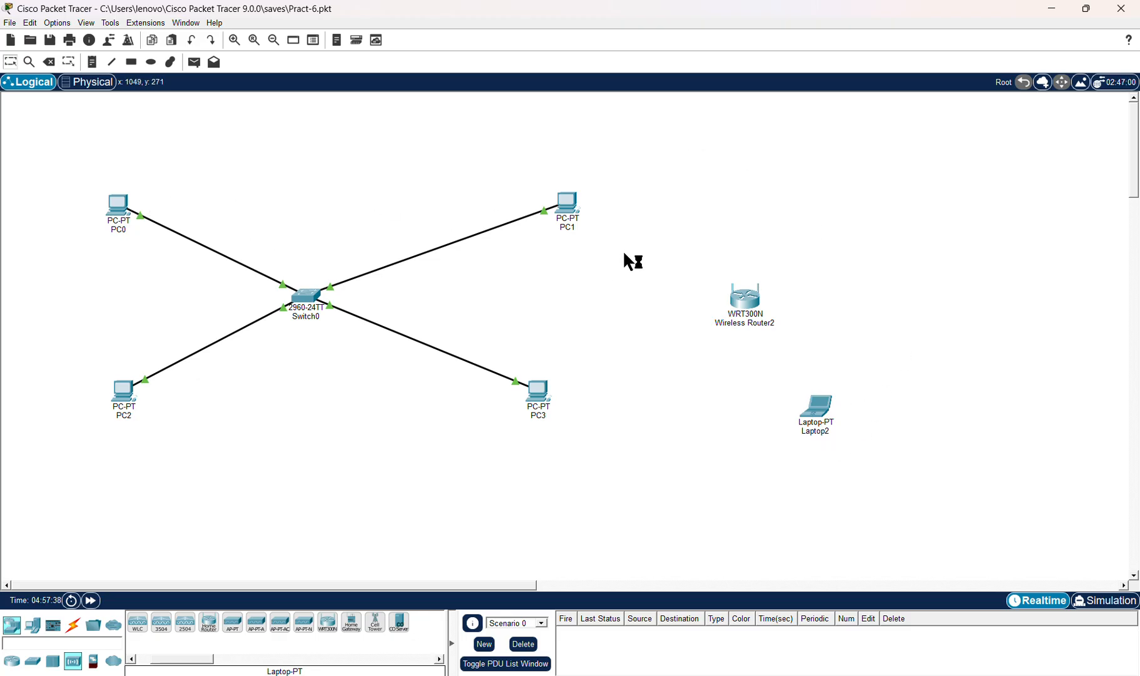
{"action": "left_click_drag", "start_coordinate": [754, 305], "coordinate": [709, 299]}
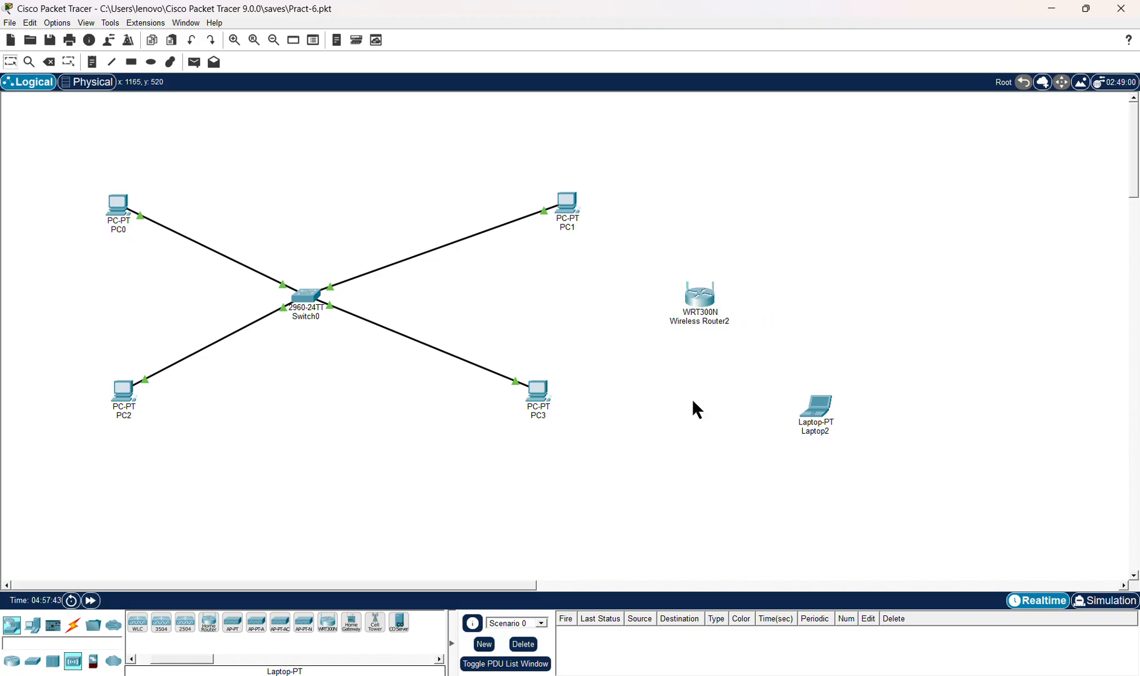
Connect FastEthernet0/5 on Switch0 to Ethernet 1 on the wireless router with a copper straight-through cable.
{"action": "mouse_move", "coordinate": [295, 306]}
{"action": "mouse_move", "coordinate": [707, 308]}
{"action": "left_click", "coordinate": [74, 626]}
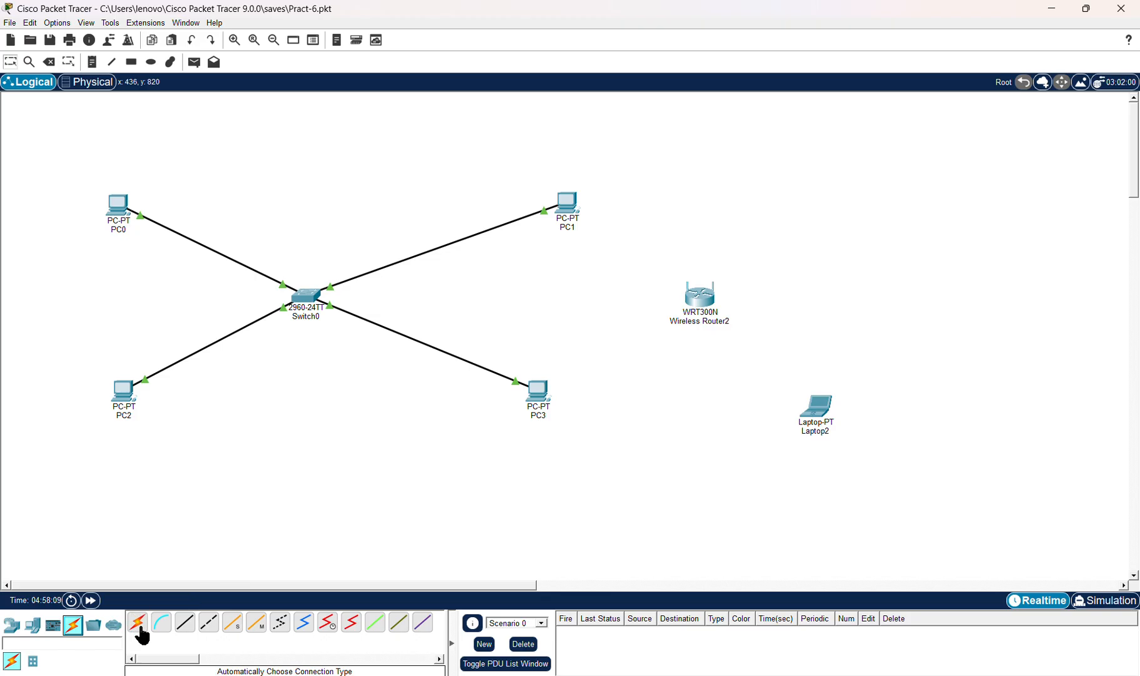
{"action": "left_click", "coordinate": [186, 627]}
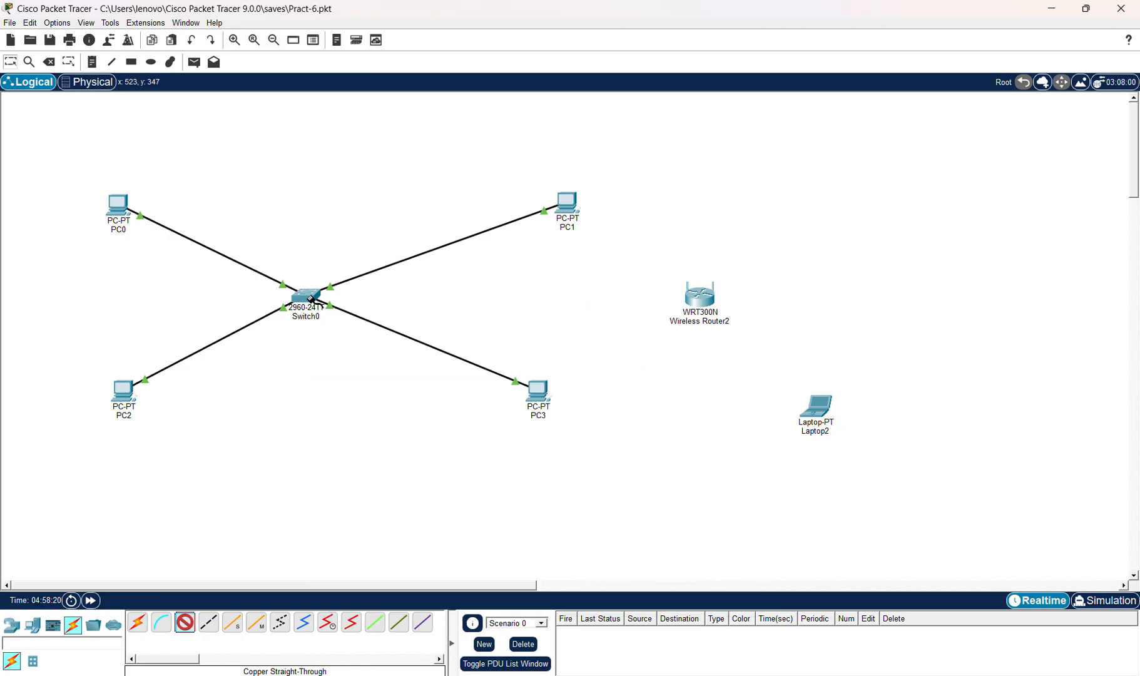
{"action": "left_click", "coordinate": [311, 298]}
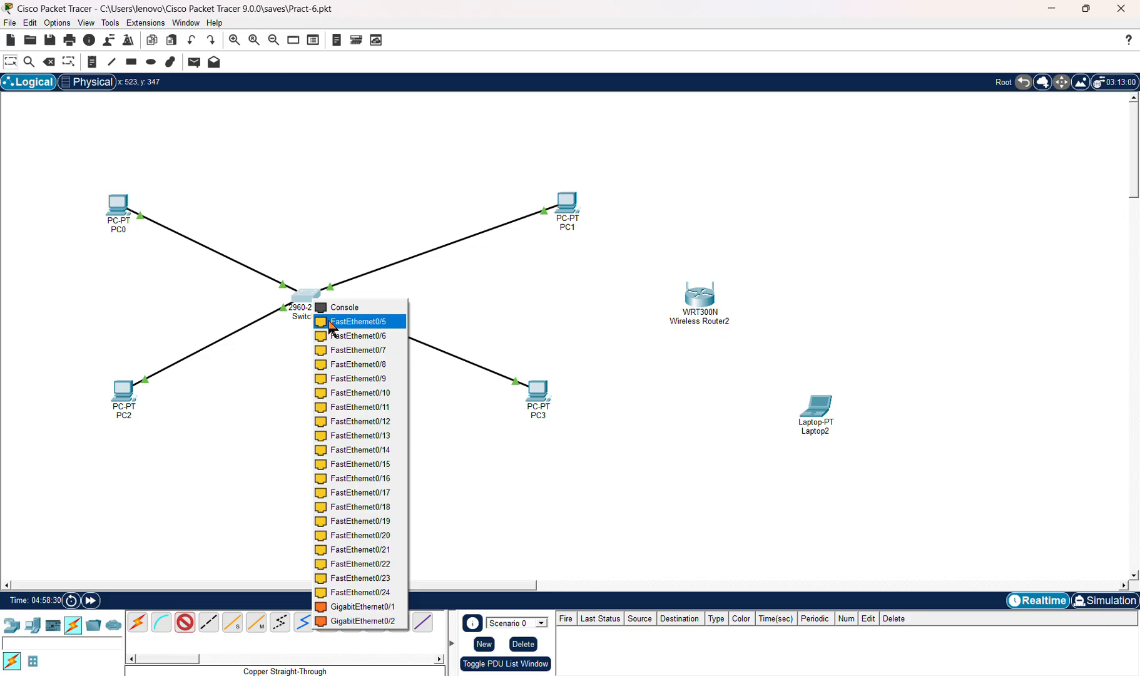
{"action": "left_click", "coordinate": [330, 322]}
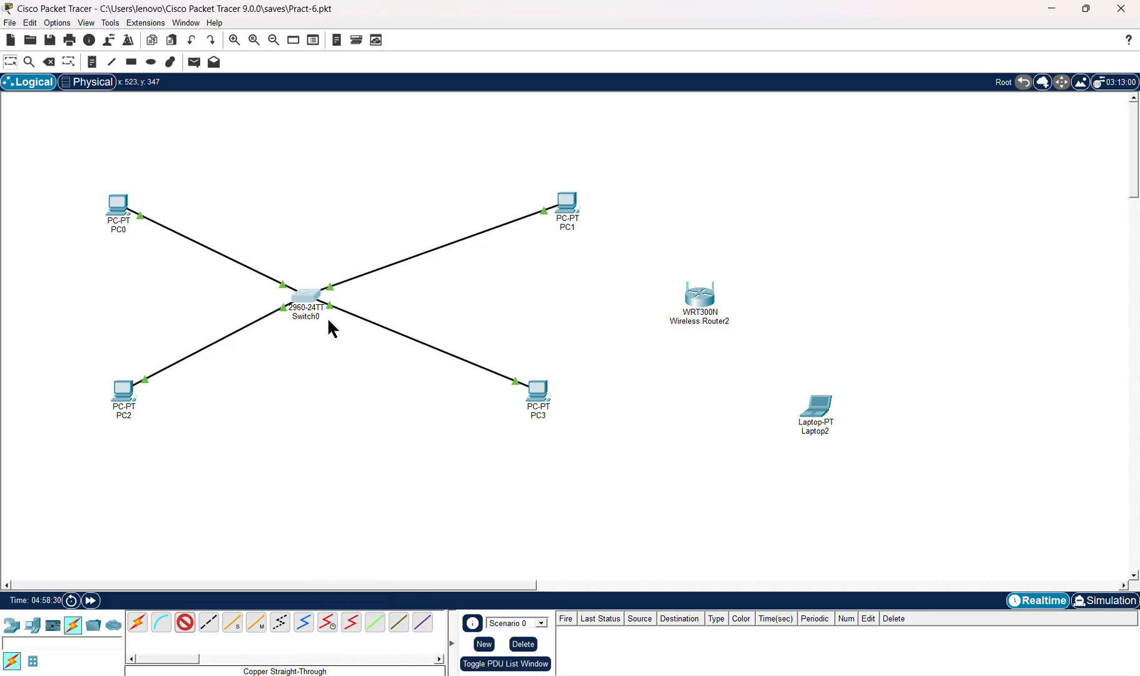
{"action": "left_click", "coordinate": [705, 299]}
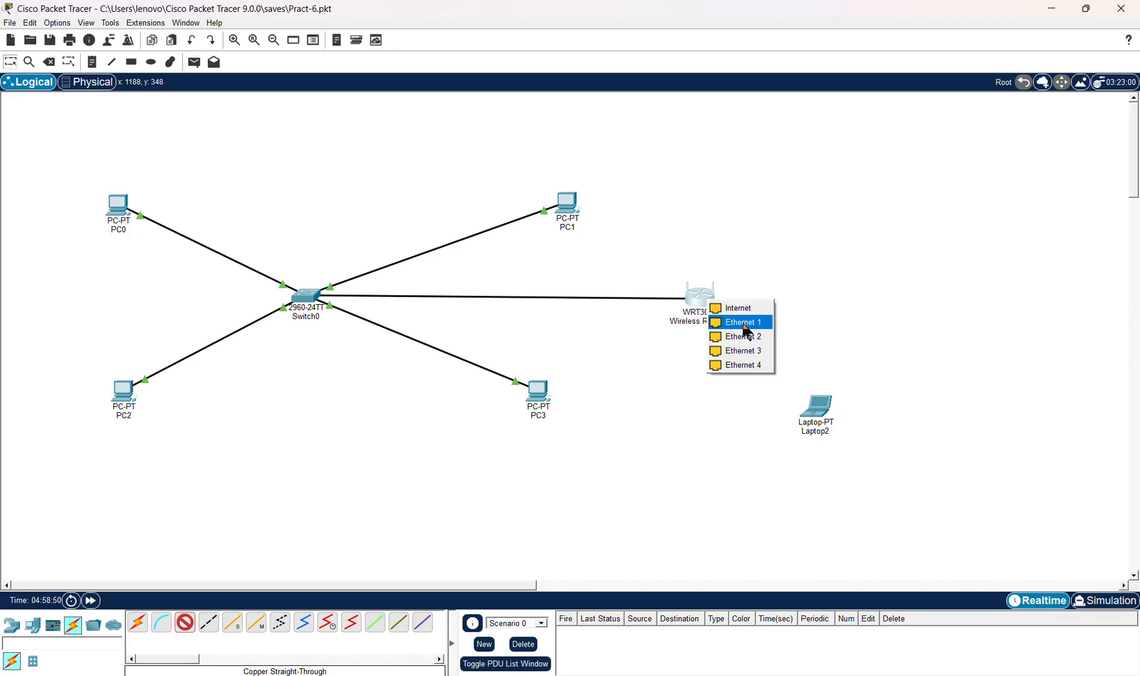
{"action": "left_click", "coordinate": [744, 323]}
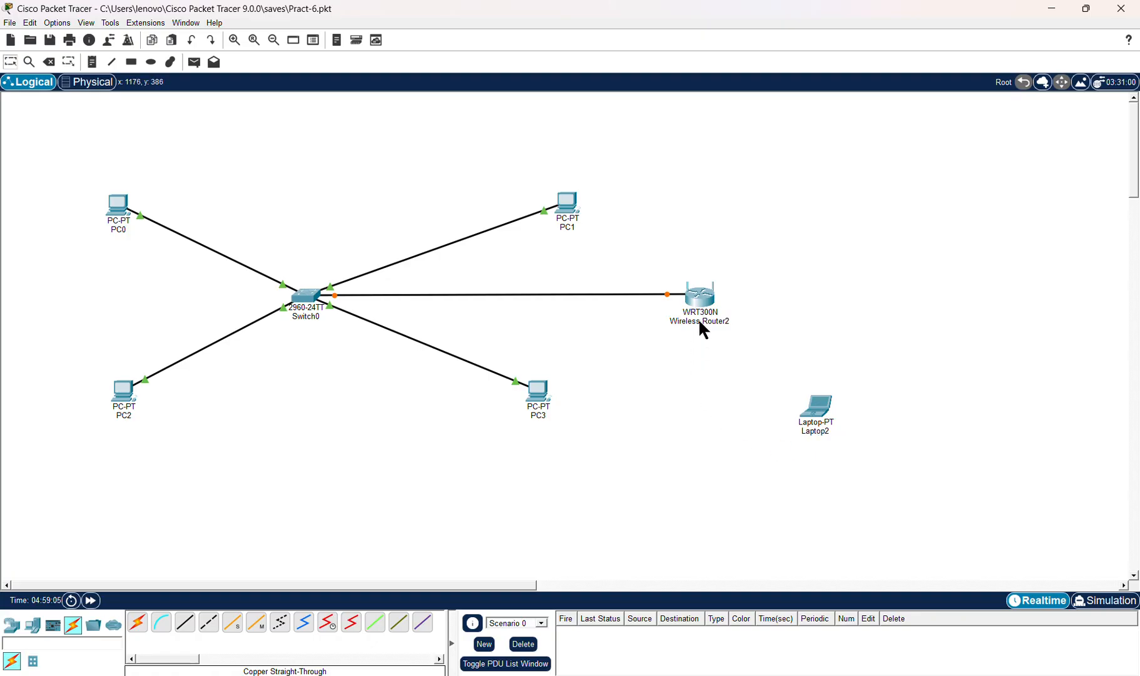
Set the wireless router's LAN IPv4 address to 192.168.10.100.
{"action": "mouse_move", "coordinate": [705, 317]}
{"action": "mouse_move", "coordinate": [574, 215]}
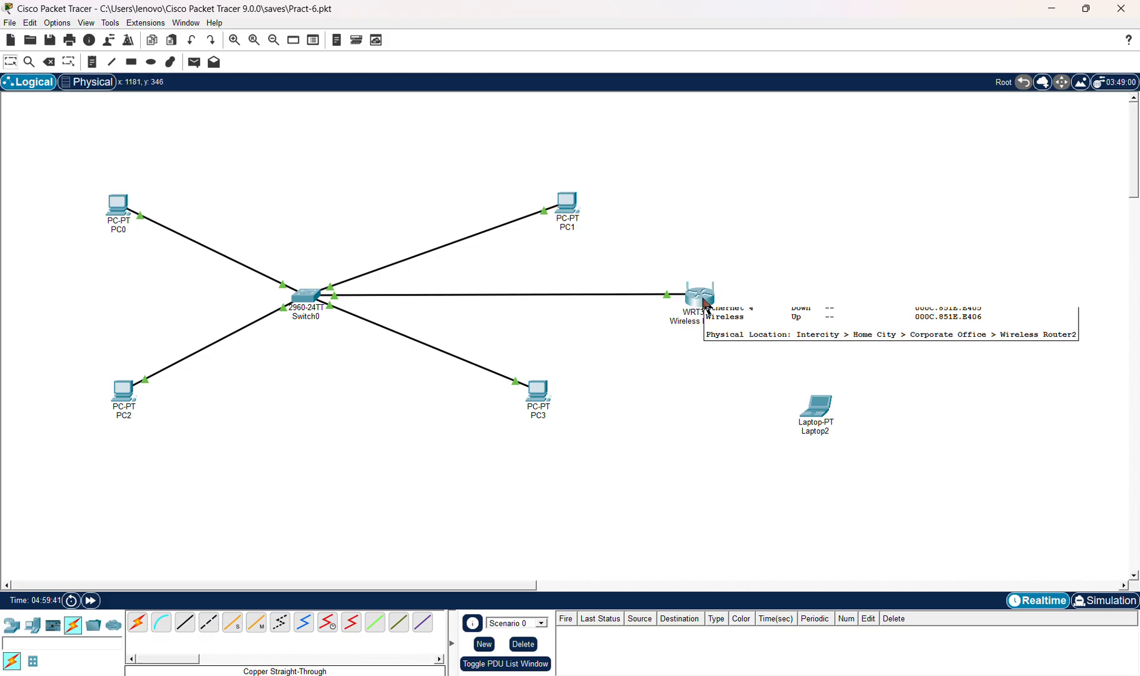
{"action": "mouse_move", "coordinate": [705, 305]}
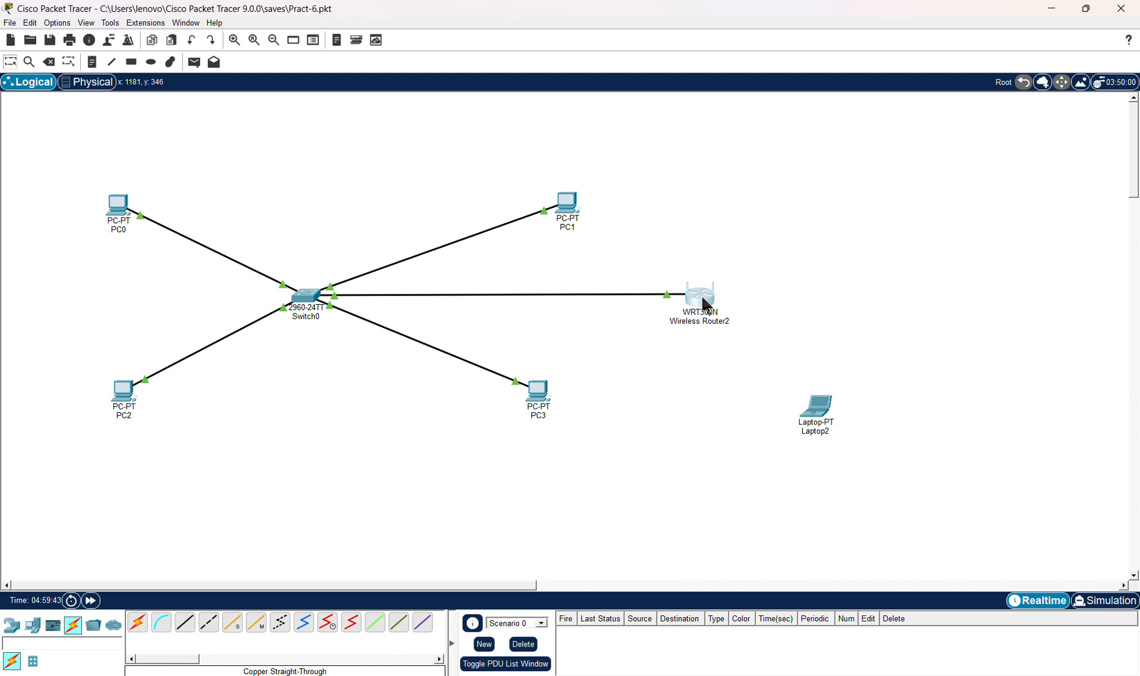
{"action": "left_click", "coordinate": [706, 305]}
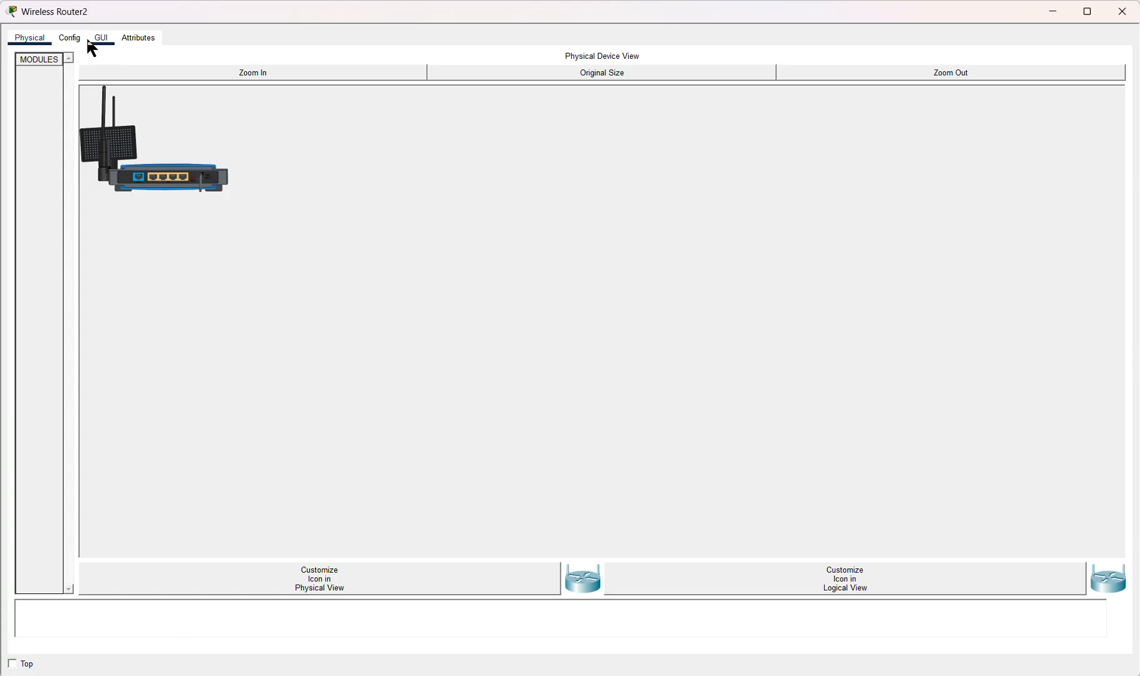
{"action": "left_click", "coordinate": [70, 39]}
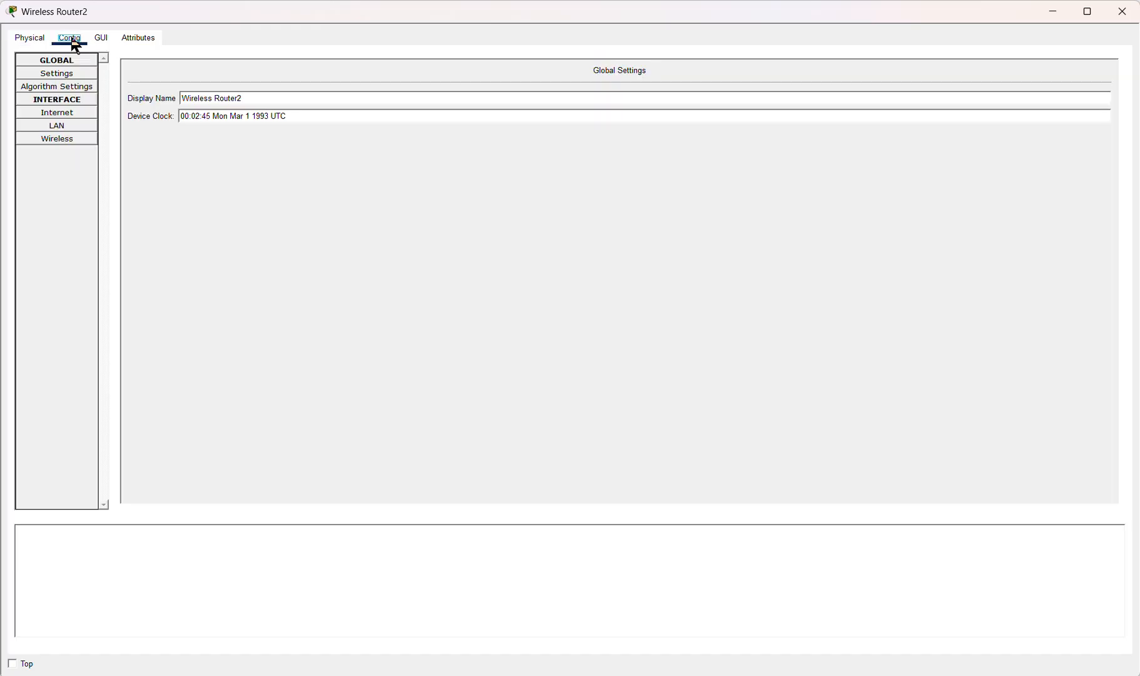
{"action": "left_click", "coordinate": [68, 138]}
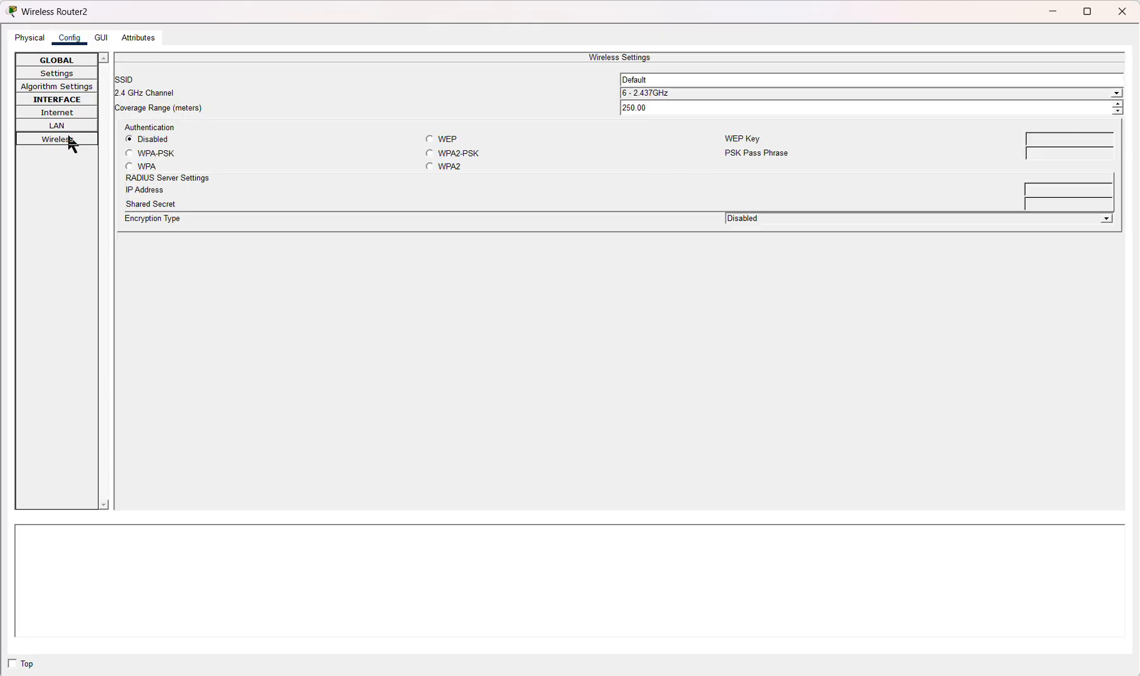
{"action": "left_click", "coordinate": [73, 128]}
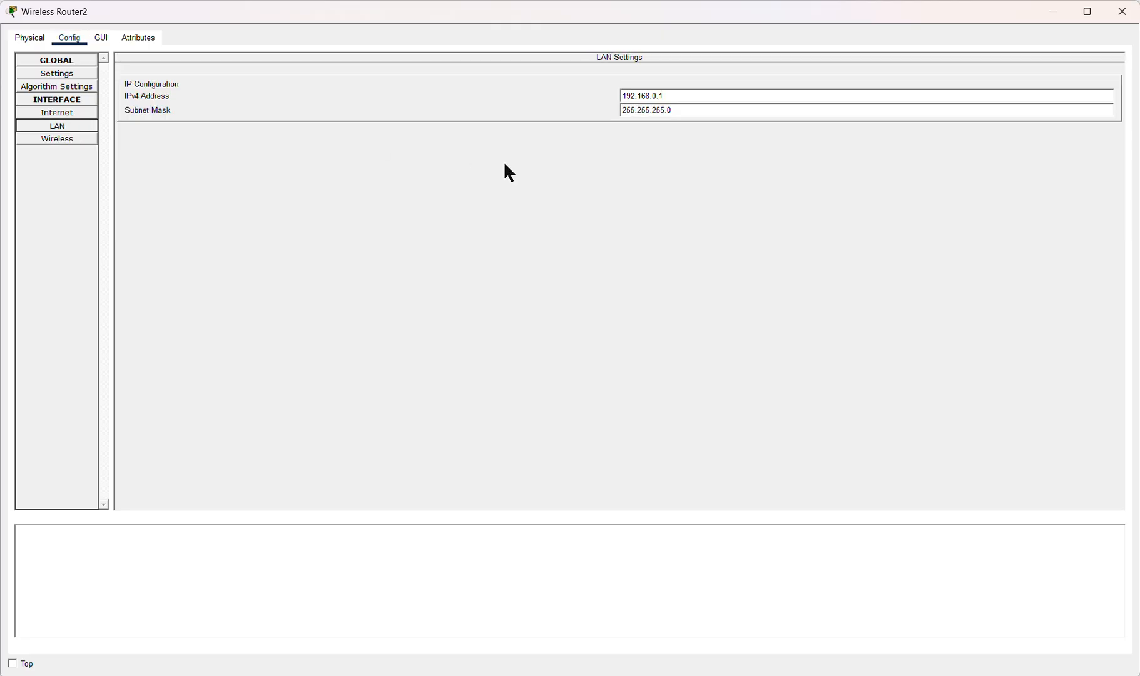
{"action": "left_click", "coordinate": [725, 95]}
{"action": "key", "text": "BackSpace"}
{"action": "key", "text": "BackSpace"}
{"action": "key", "text": "BackSpace"}
{"action": "type", "text": "10.100"}
{"action": "left_click", "coordinate": [62, 139]}
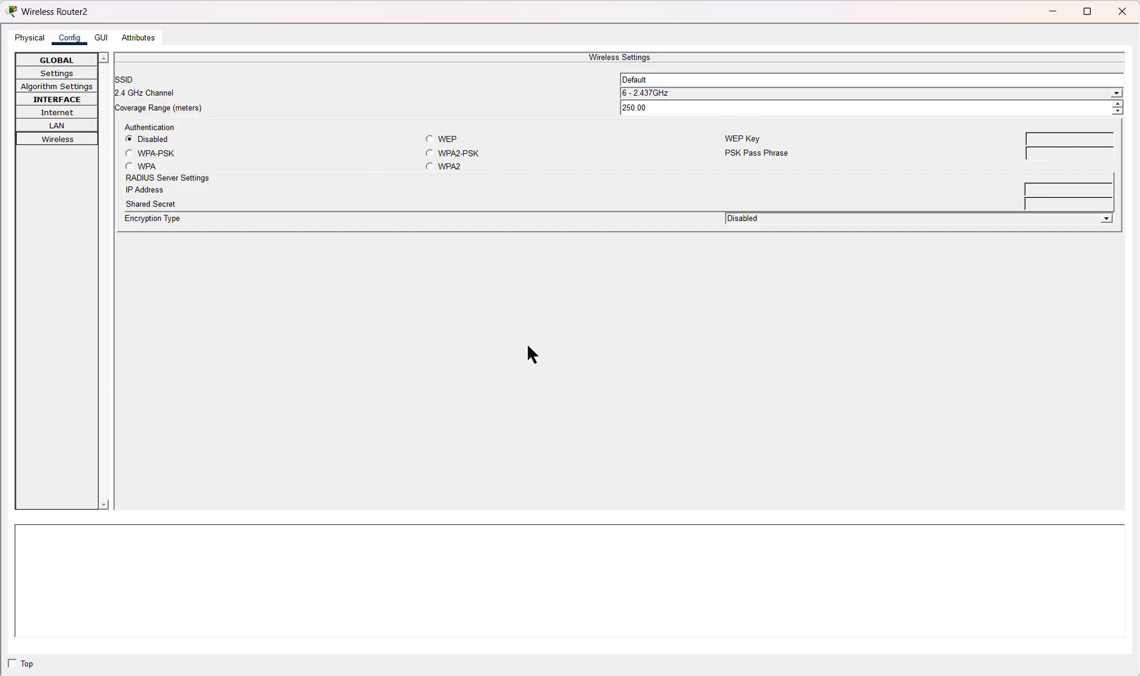
{"action": "left_click", "coordinate": [1122, 11]}
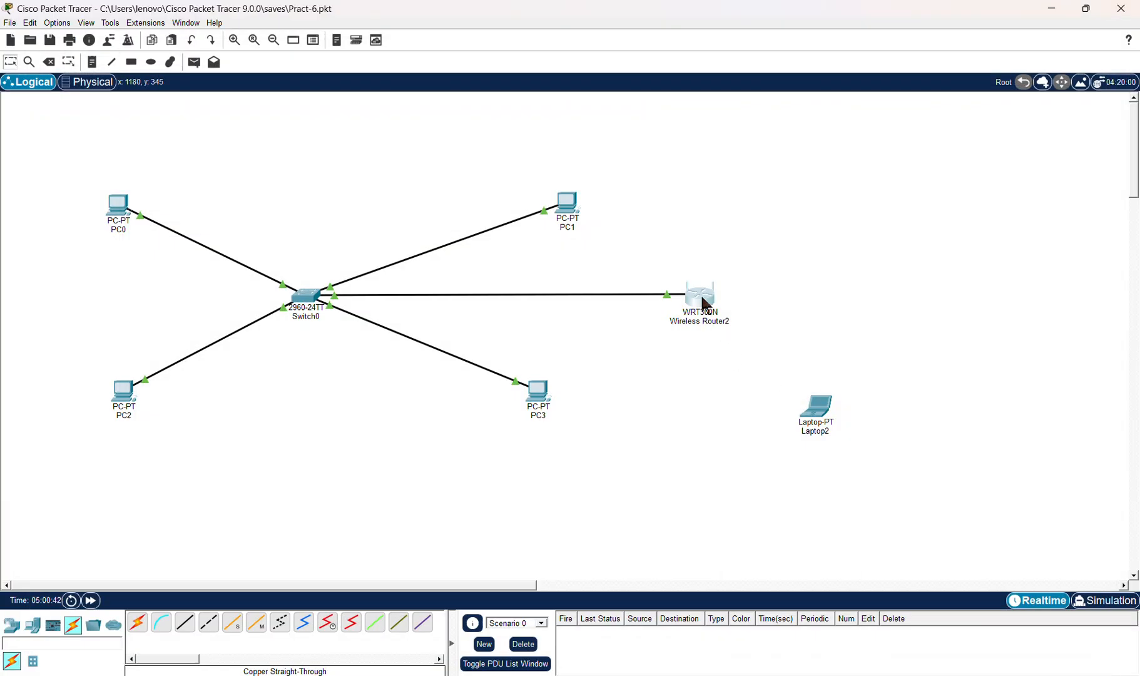
Set the wireless router's DHCP start IP address to 192.168.10.101 and save the settings.
{"action": "mouse_move", "coordinate": [704, 300]}
{"action": "left_click", "coordinate": [697, 315]}
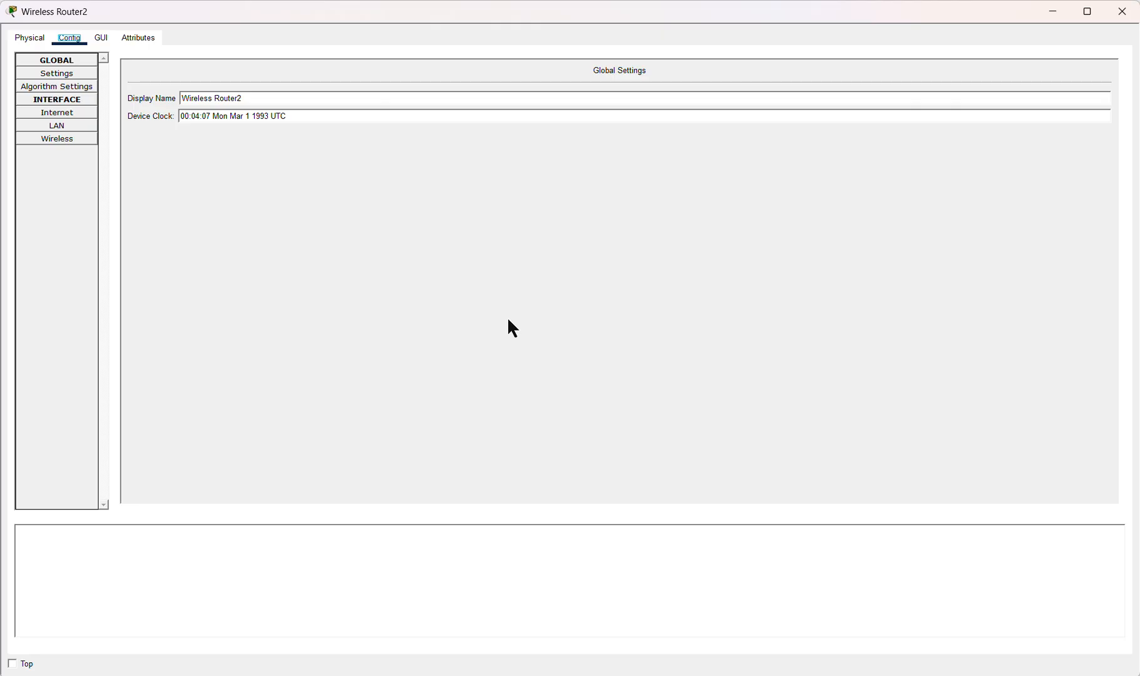
{"action": "left_click", "coordinate": [102, 38]}
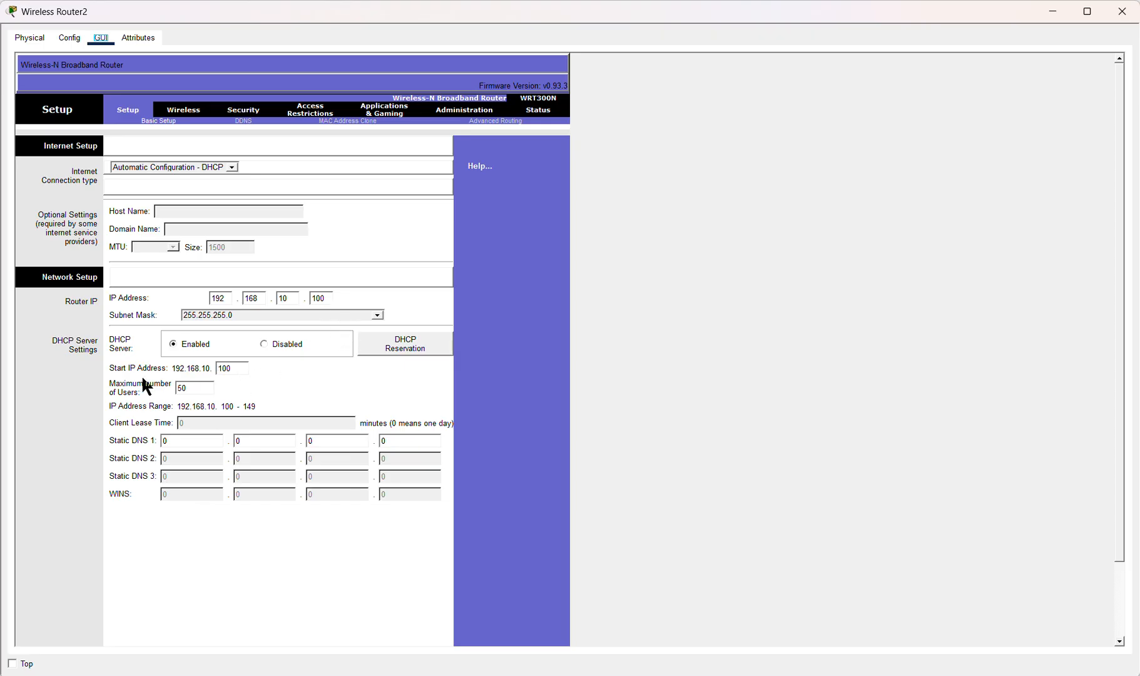
{"action": "left_click", "coordinate": [236, 368]}
{"action": "scroll", "coordinate": [191, 392], "scroll_direction": "down", "scroll_amount": 3}
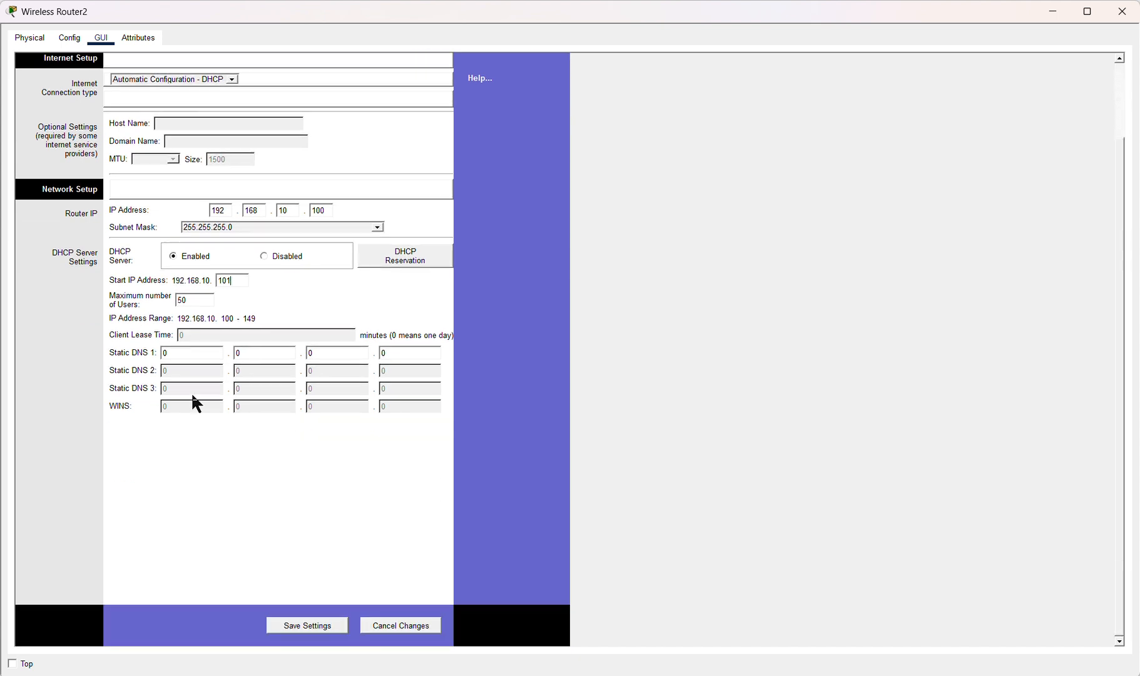
{"action": "left_click", "coordinate": [291, 628]}
{"action": "scroll", "coordinate": [357, 441], "scroll_direction": "up", "scroll_amount": 2}
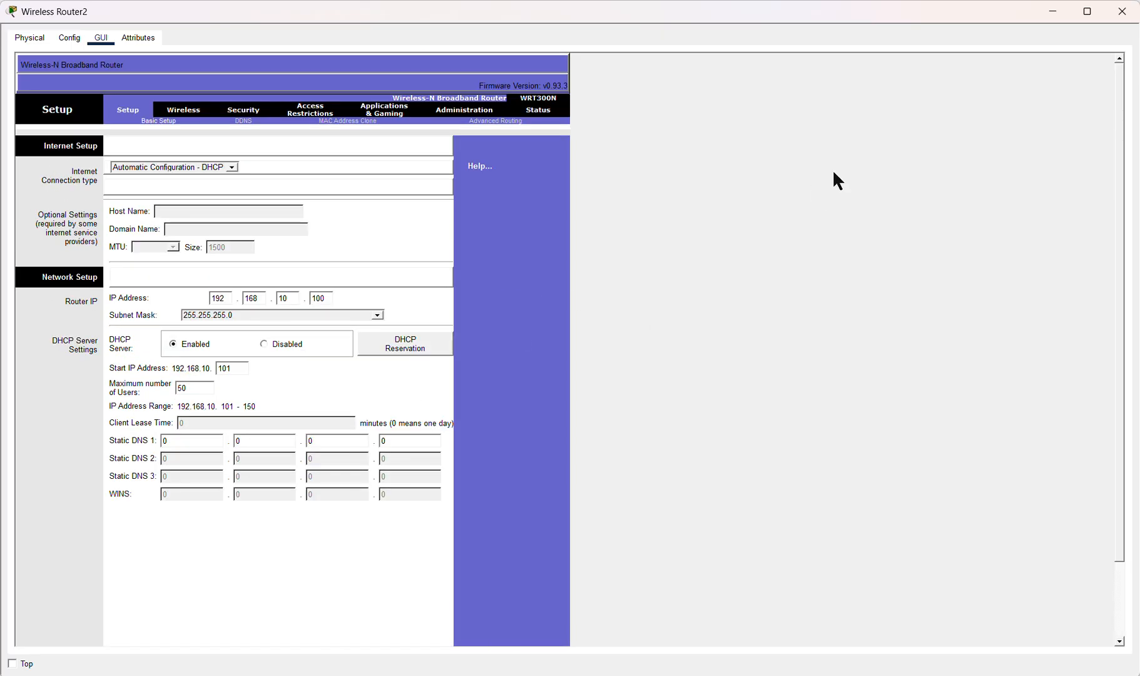
{"action": "left_click", "coordinate": [1122, 13]}
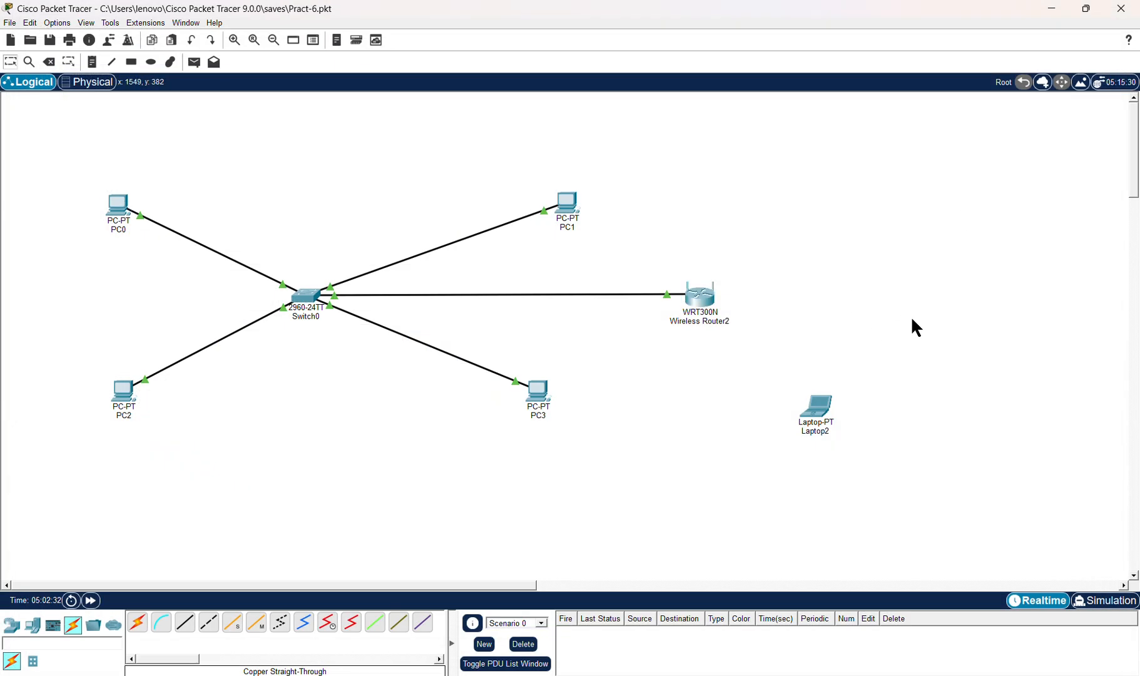
Change the wireless router's network name (SSID) to MyPracticals and save the wireless settings.
{"action": "left_click", "coordinate": [698, 302]}
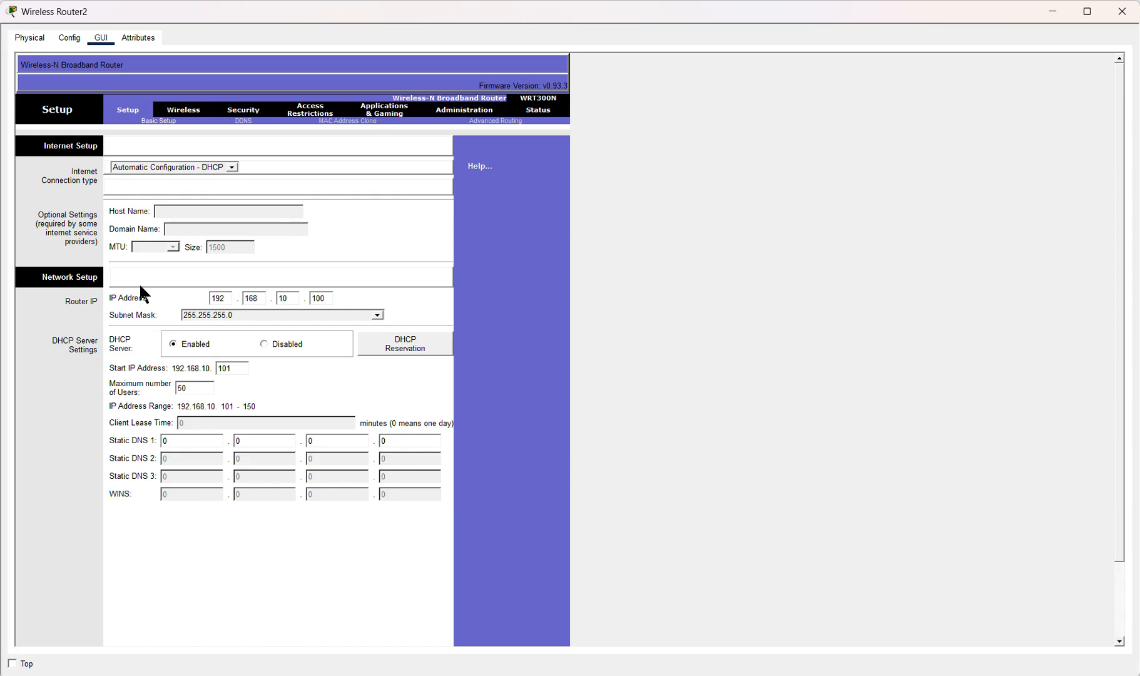
{"action": "left_click", "coordinate": [187, 110]}
{"action": "left_click", "coordinate": [350, 199]}
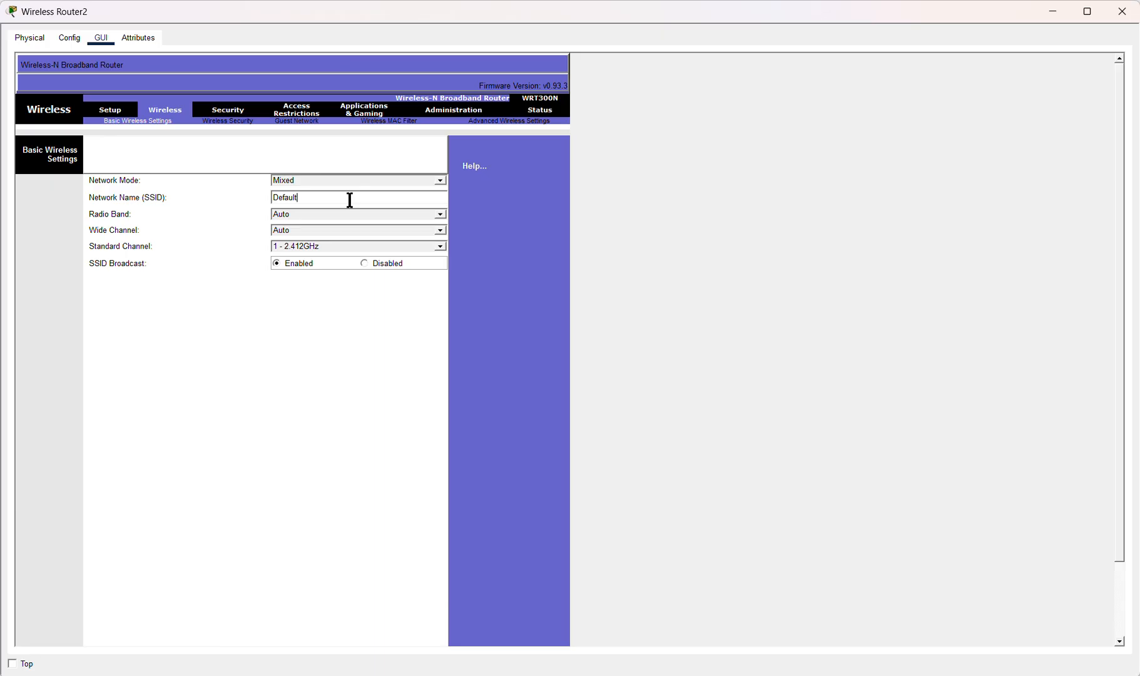
{"action": "key", "text": "BackSpace"}
{"action": "key", "text": "BackSpace"}
{"action": "key", "text": "BackSpace"}
{"action": "key", "text": "BackSpace"}
{"action": "key", "text": "BackSpace"}
{"action": "type", "text": "MyC"}
{"action": "key", "text": "BackSpace"}
{"action": "type", "text": "Practical"}
{"action": "scroll", "coordinate": [327, 379], "scroll_direction": "down", "scroll_amount": 3}
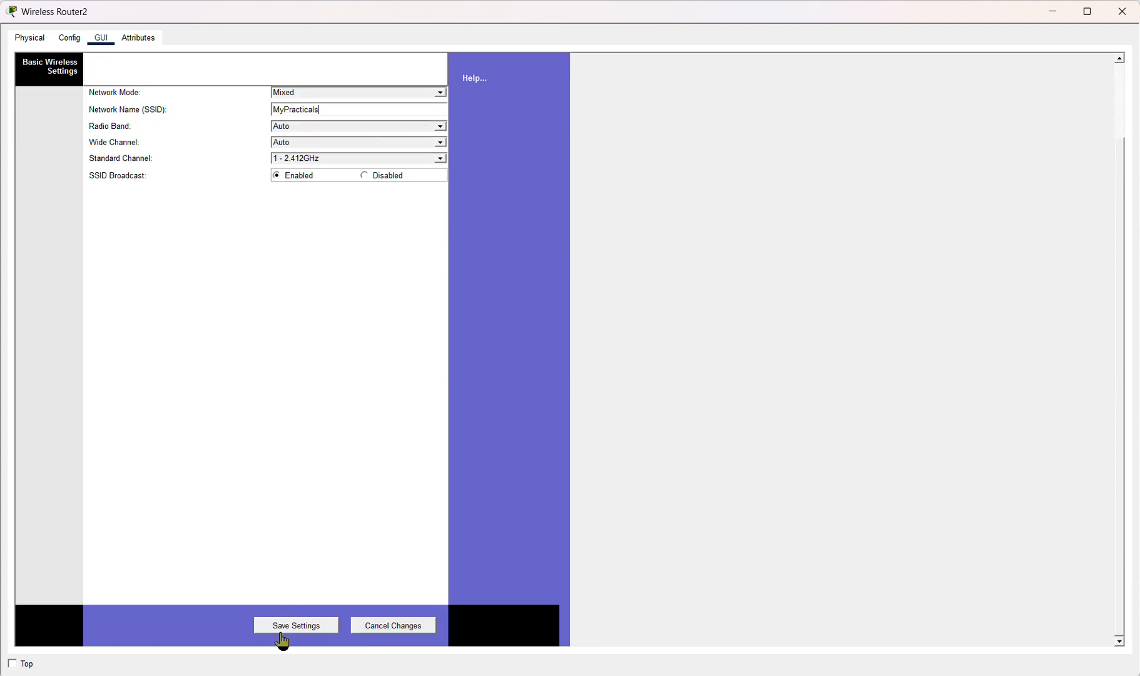
{"action": "left_click", "coordinate": [285, 628]}
{"action": "left_click", "coordinate": [279, 624]}
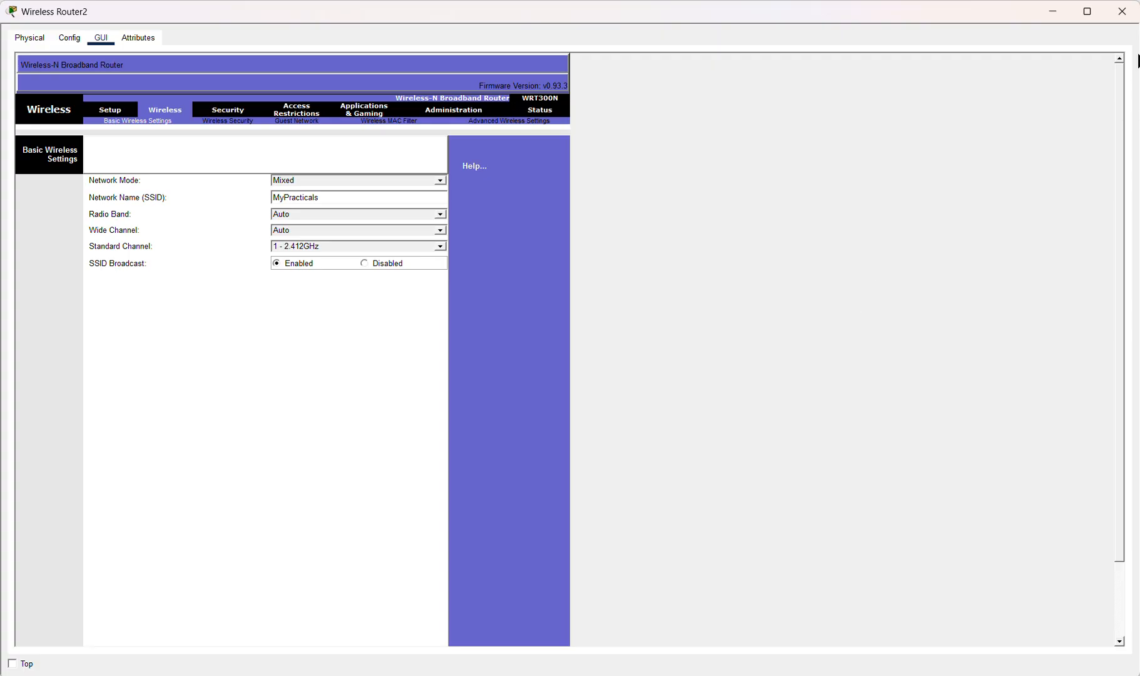
{"action": "left_click", "coordinate": [1122, 11]}
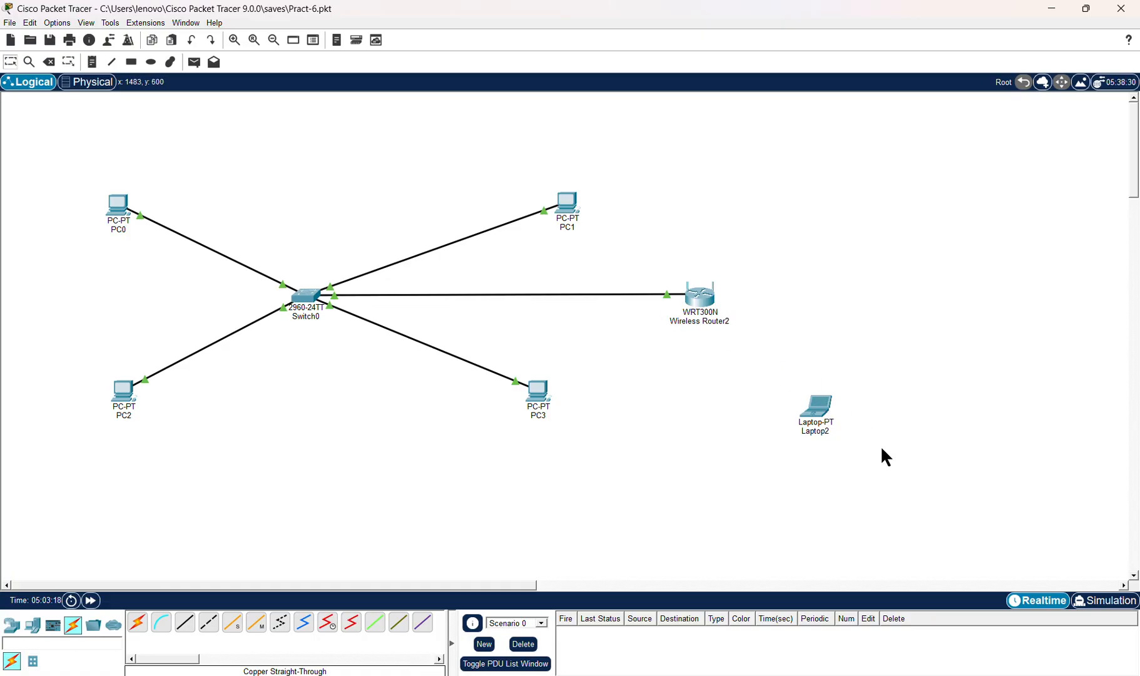
Power off Laptop2 in its enlarged physical device view.
{"action": "left_click", "coordinate": [822, 418]}
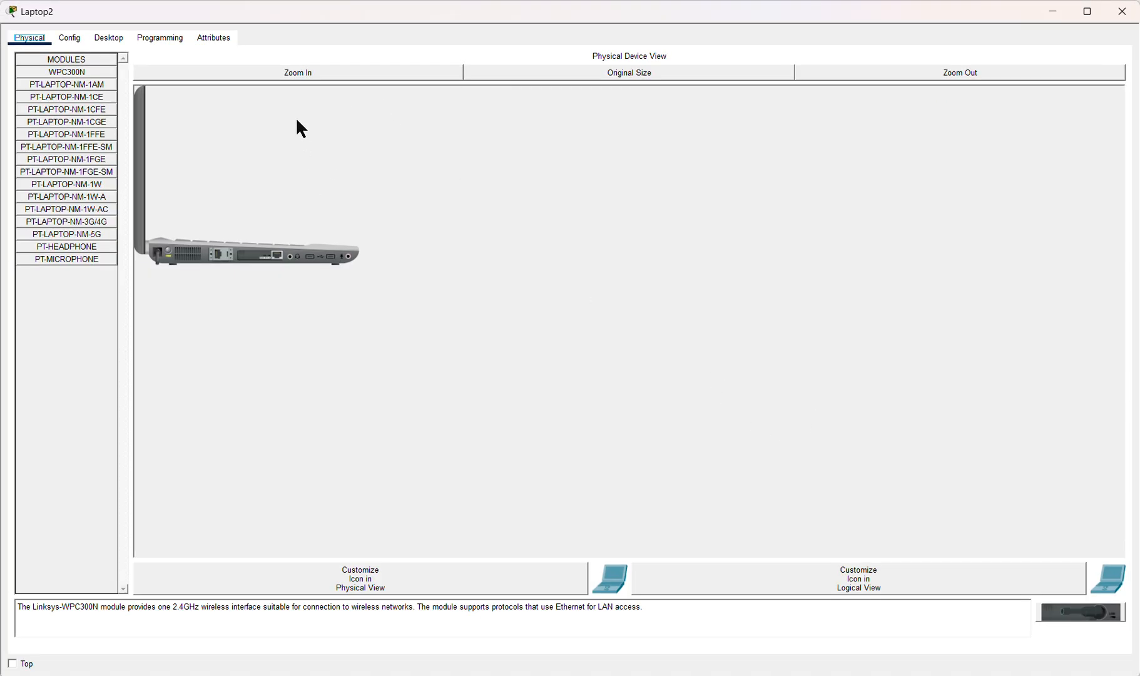
{"action": "left_click", "coordinate": [299, 75]}
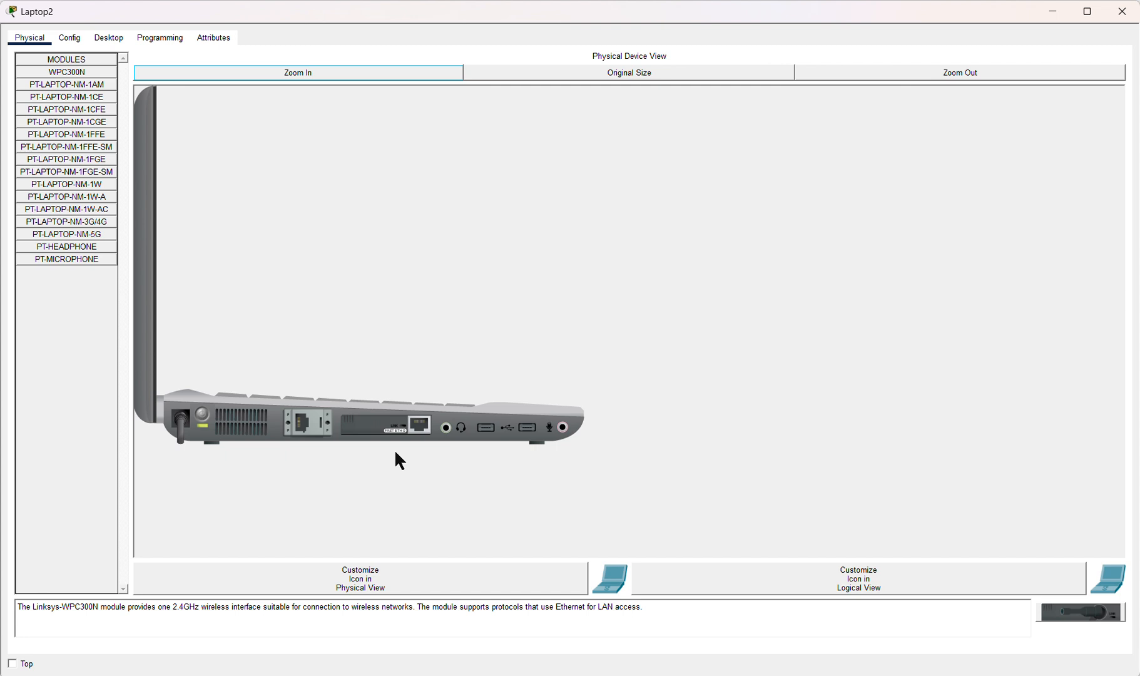
{"action": "left_click", "coordinate": [203, 417]}
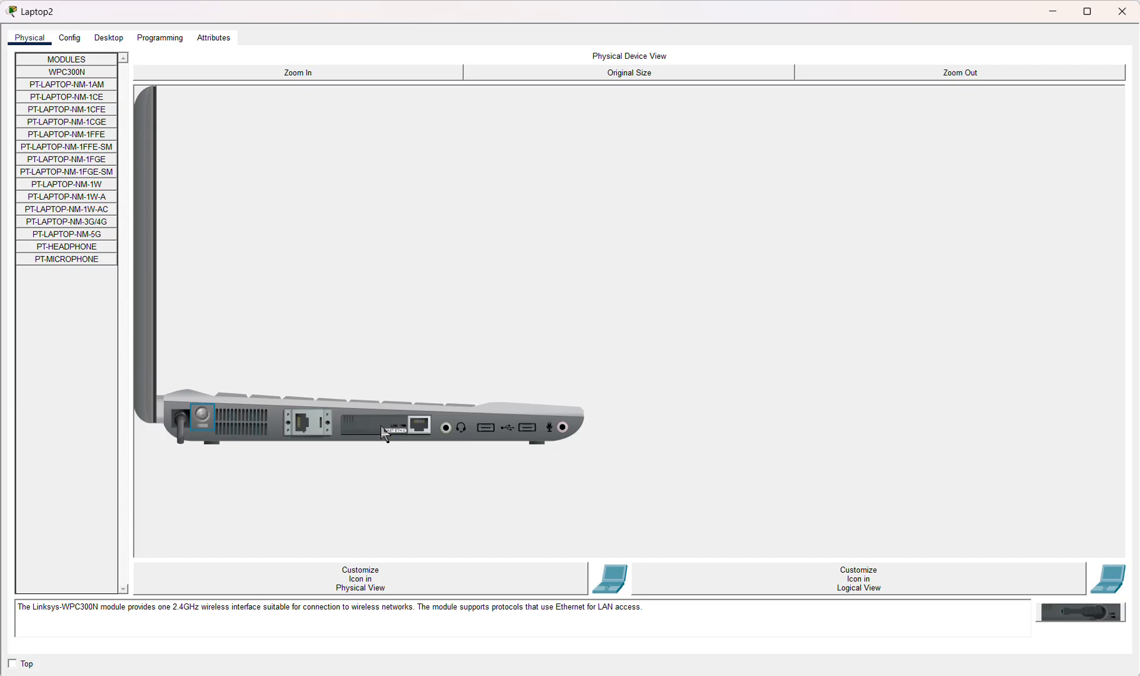
Replace Laptop2's built-in Ethernet module with the WPC300N wireless module and power the laptop on.
{"action": "left_click_drag", "start_coordinate": [382, 427], "coordinate": [68, 339]}
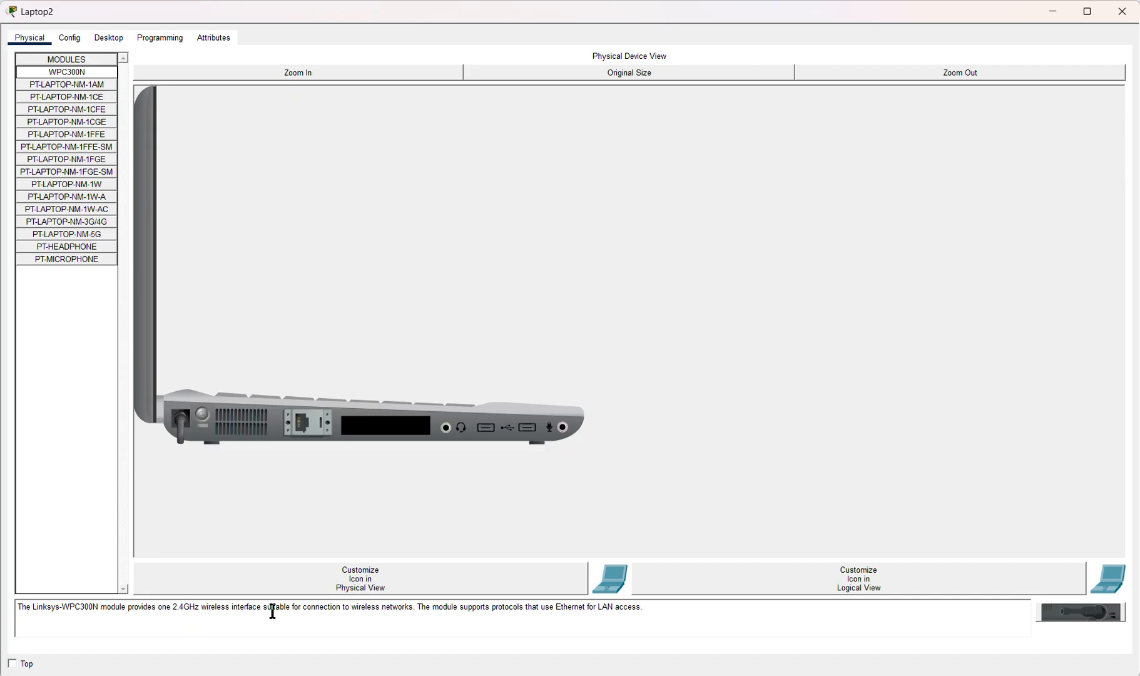
{"action": "left_click_drag", "start_coordinate": [169, 609], "coordinate": [284, 620]}
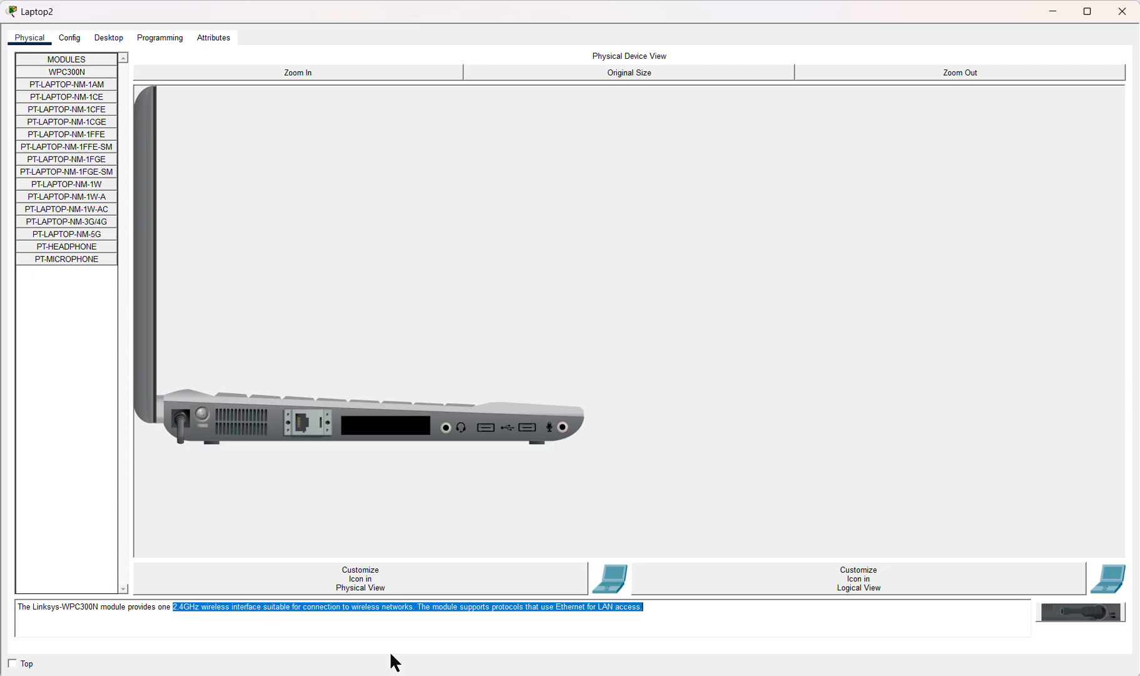
{"action": "left_click", "coordinate": [339, 651]}
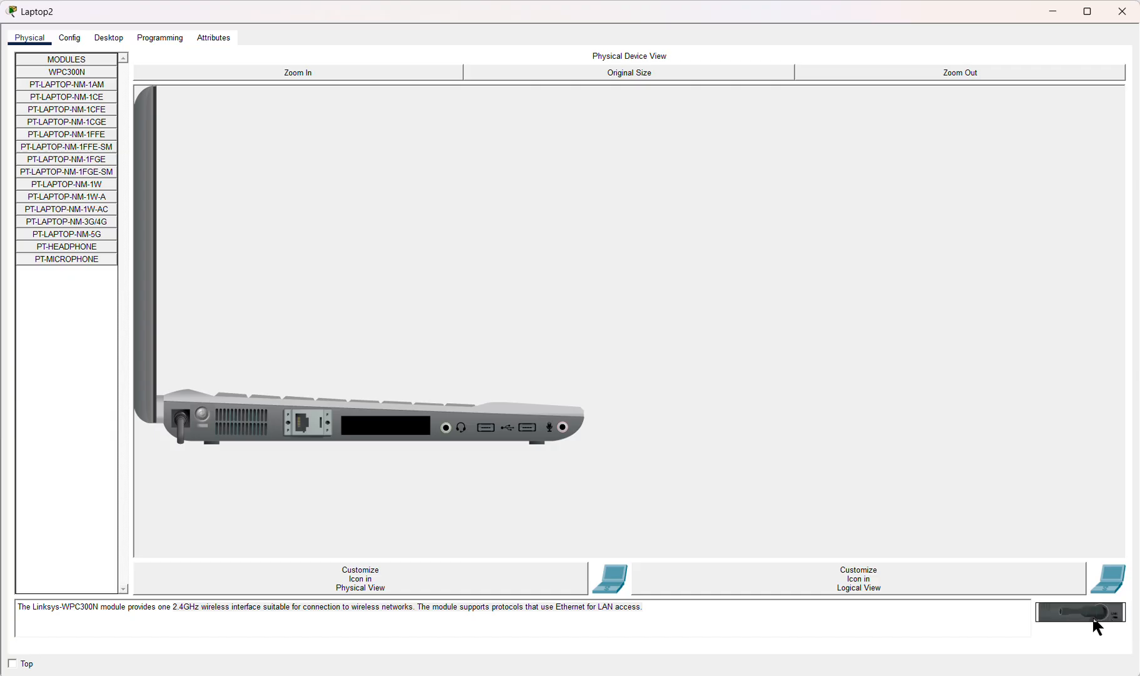
{"action": "left_click_drag", "start_coordinate": [1092, 619], "coordinate": [383, 427]}
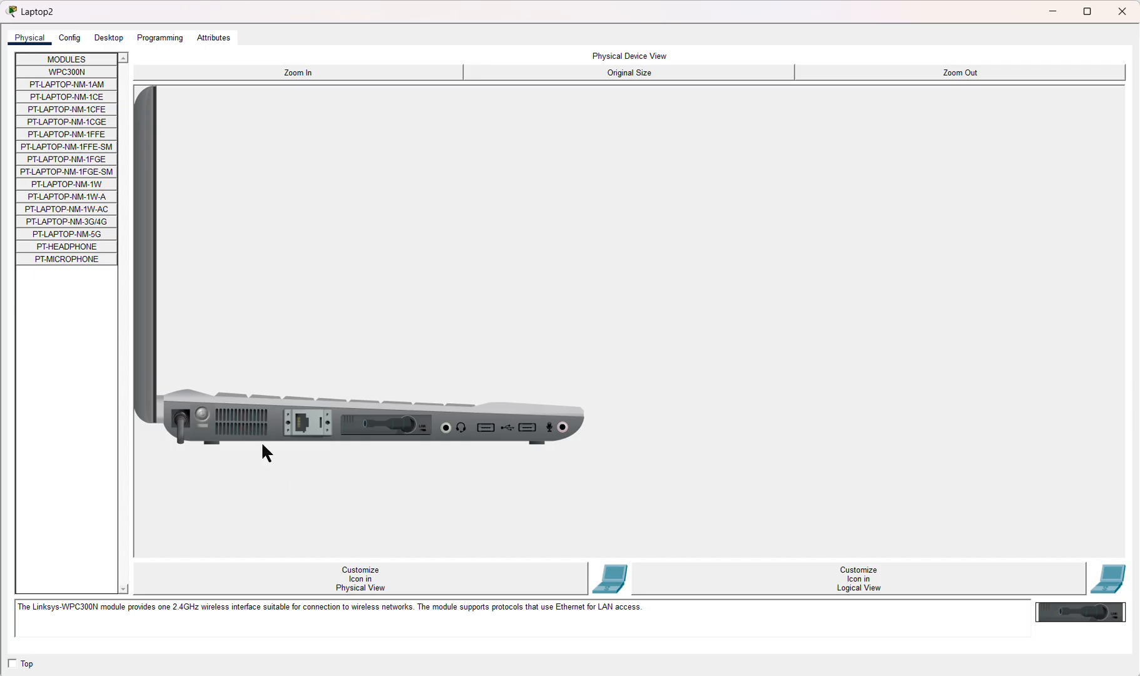
{"action": "left_click_drag", "start_coordinate": [208, 423], "coordinate": [204, 419]}
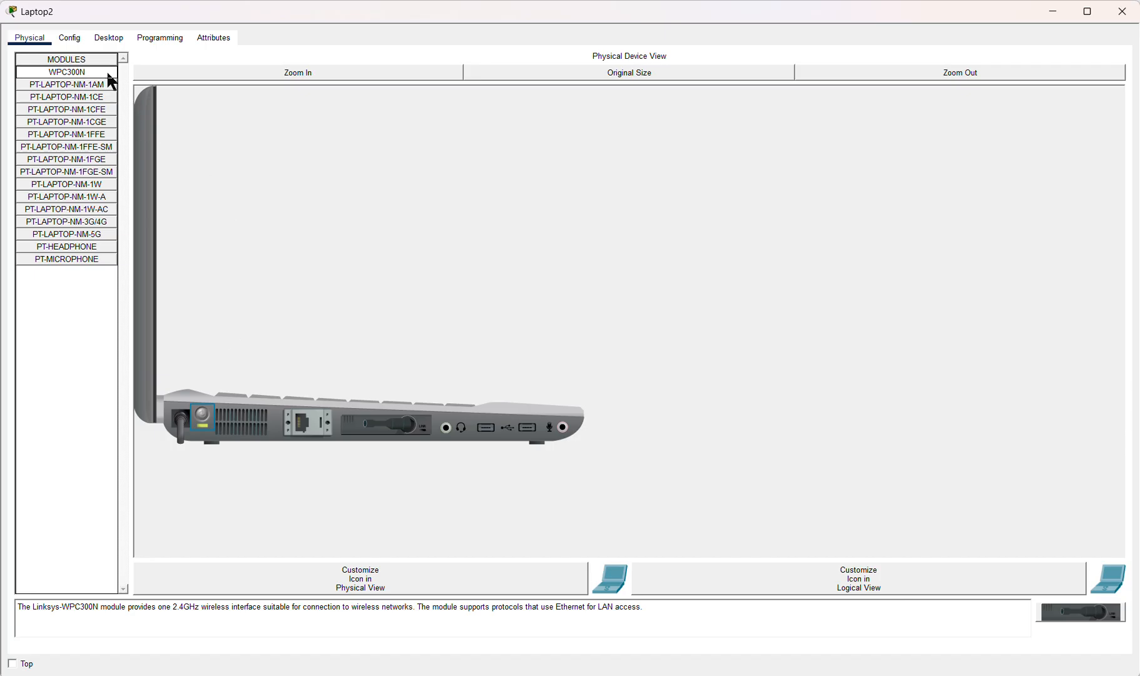
Set the SSID of Laptop2's Wireless0 interface to MyPracticals and close the laptop's configuration.
{"action": "left_click", "coordinate": [71, 38]}
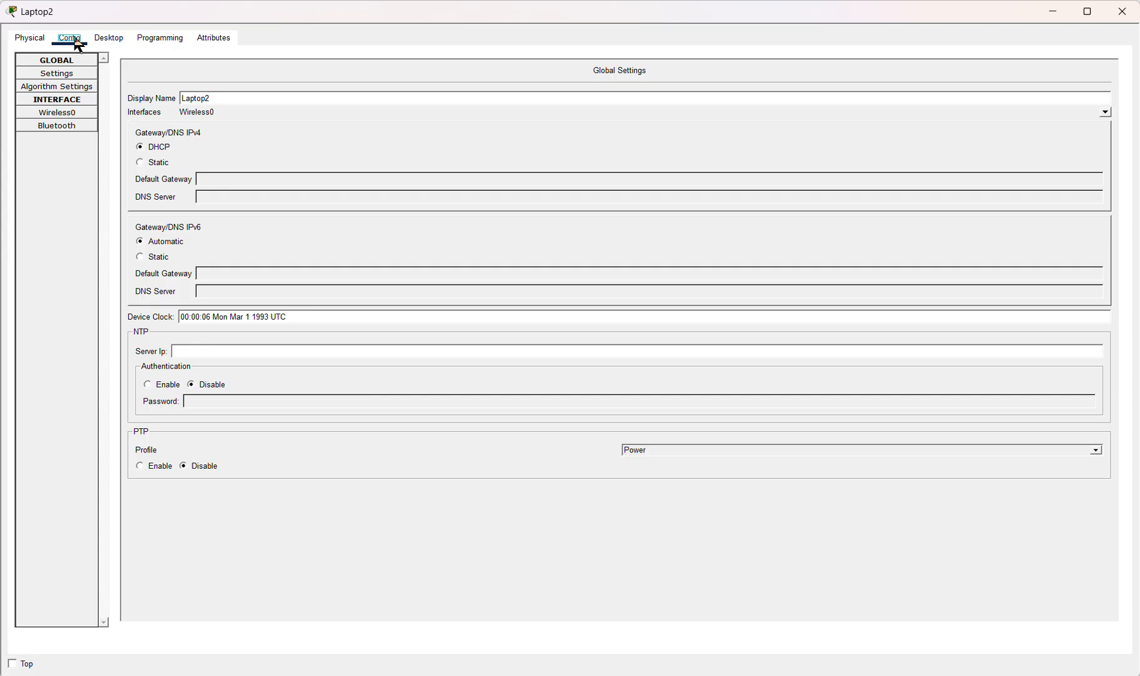
{"action": "left_click", "coordinate": [81, 114]}
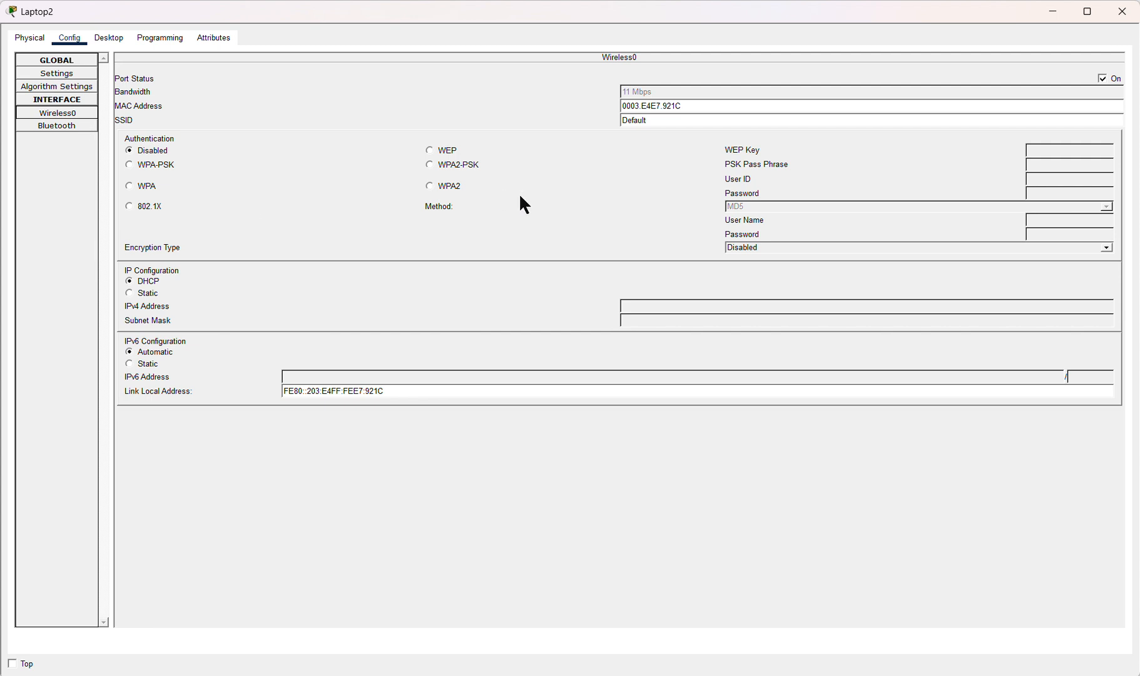
{"action": "left_click", "coordinate": [667, 126]}
{"action": "key", "text": "BackSpace"}
{"action": "key", "text": "BackSpace"}
{"action": "key", "text": "BackSpace"}
{"action": "key", "text": "BackSpace"}
{"action": "key", "text": "BackSpace"}
{"action": "key", "text": "BackSpace"}
{"action": "key", "text": "BackSpace"}
{"action": "type", "text": "MyPracticals"}
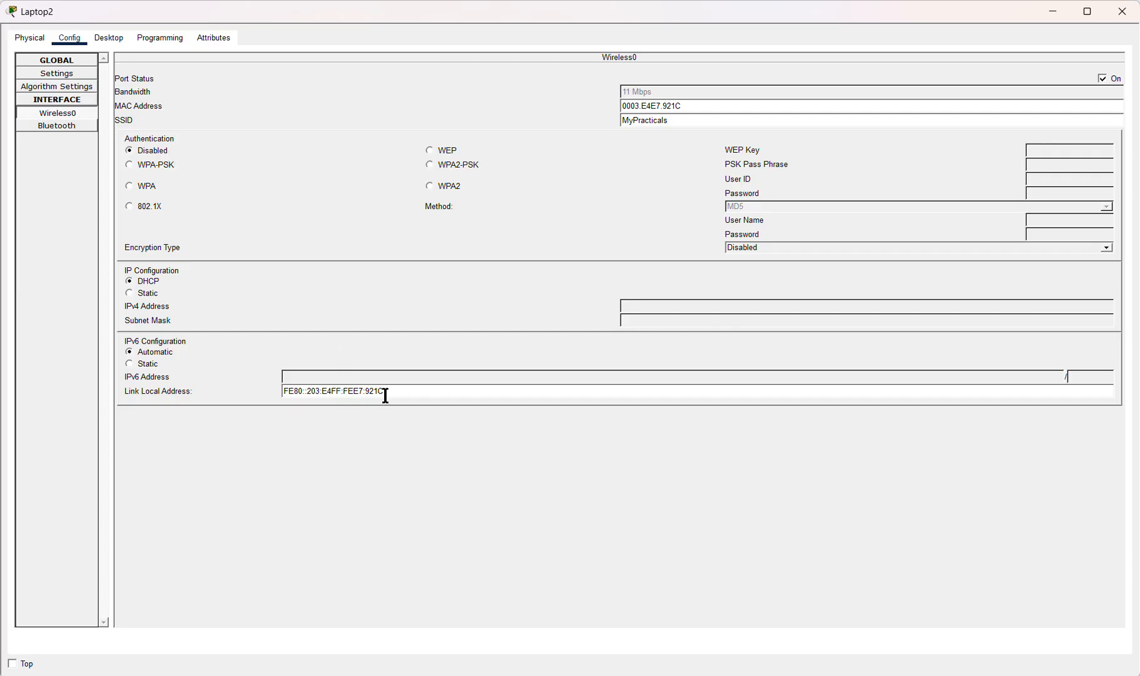
{"action": "left_click", "coordinate": [1120, 20]}
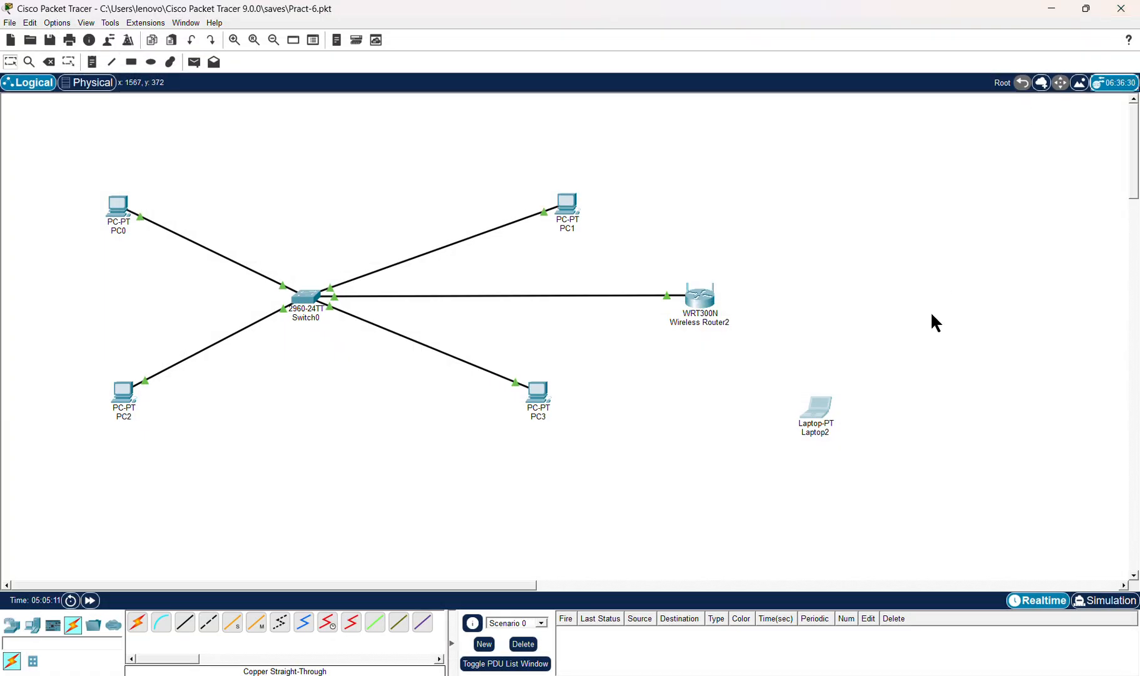
Use Laptop2's PC Wireless utility to connect to the MyPracticals network, and close the laptop's window.
{"action": "left_click", "coordinate": [823, 417]}
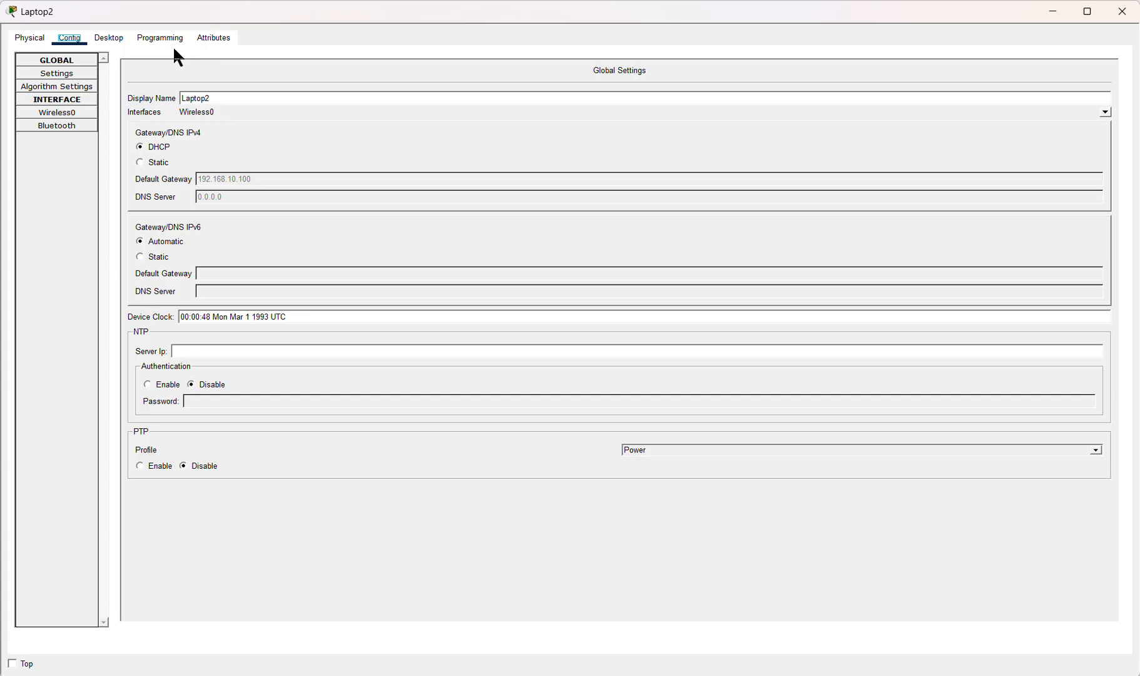
{"action": "left_click", "coordinate": [123, 44]}
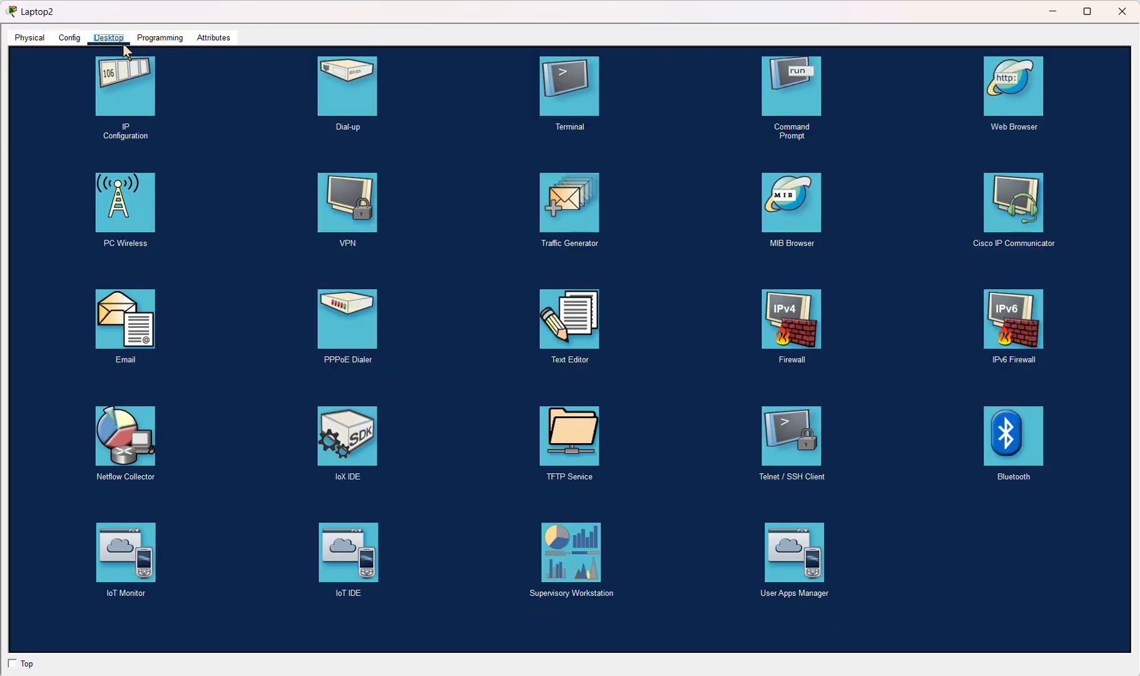
{"action": "left_click", "coordinate": [126, 207]}
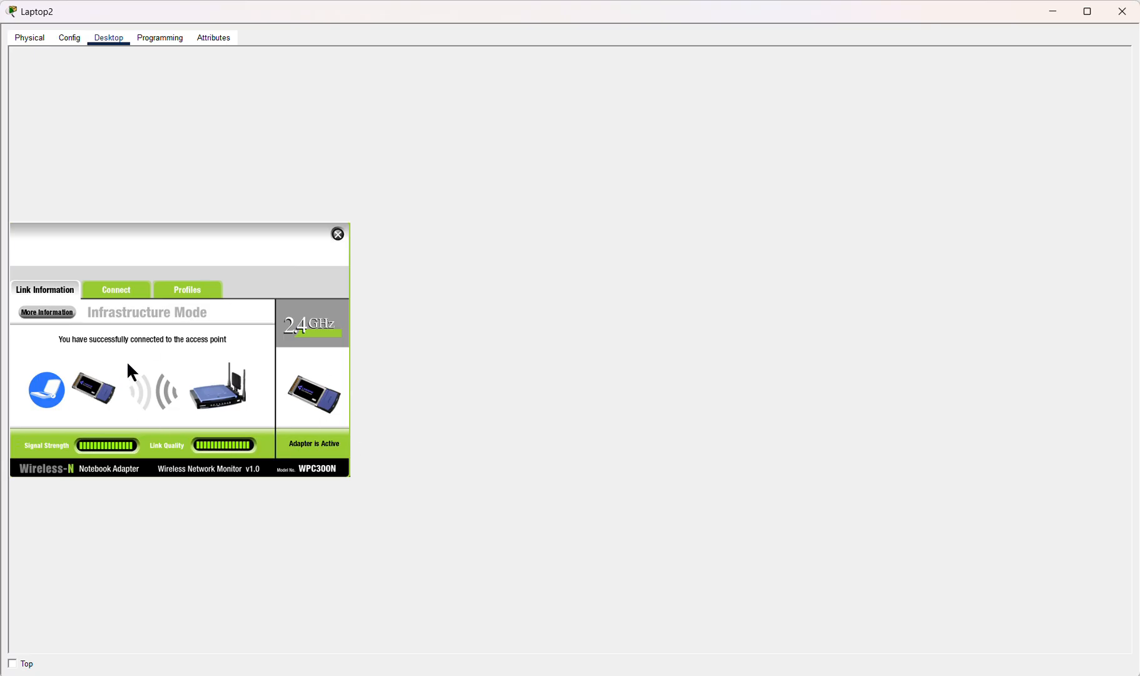
{"action": "left_click", "coordinate": [125, 293]}
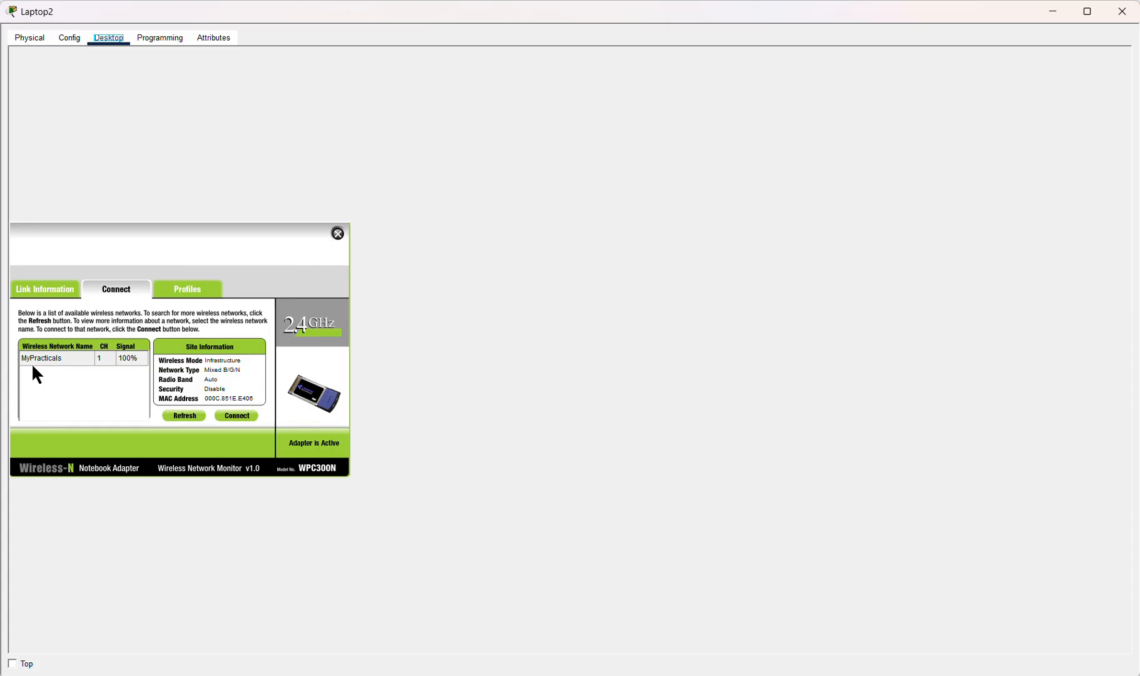
{"action": "left_click", "coordinate": [48, 358]}
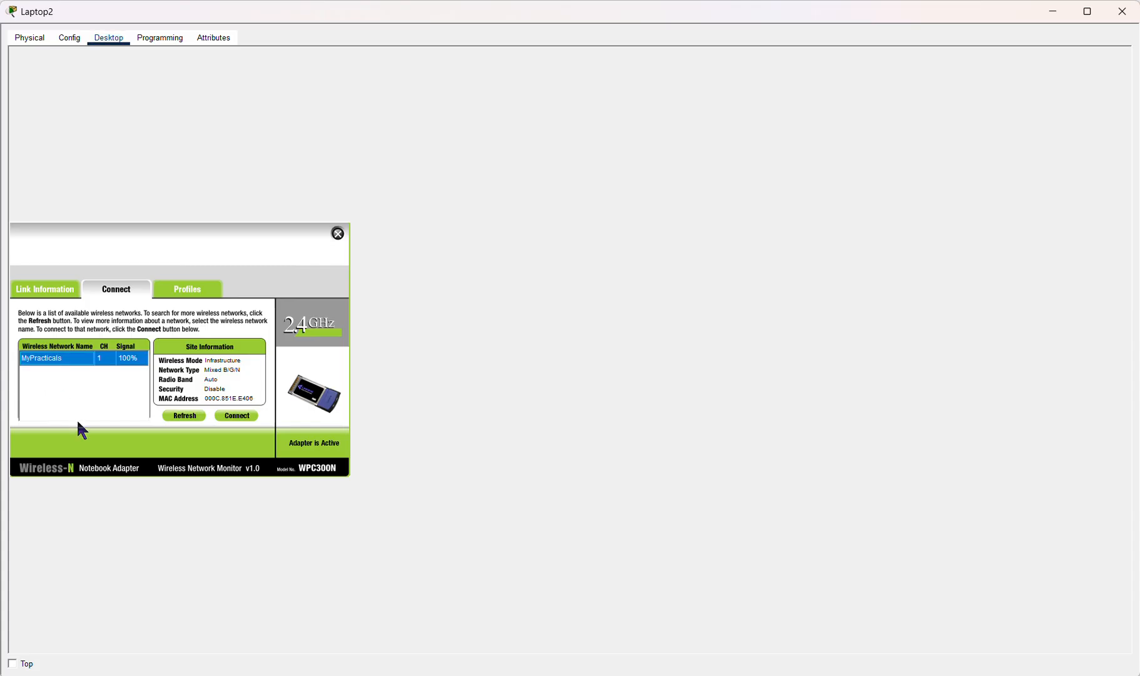
{"action": "left_click", "coordinate": [231, 416]}
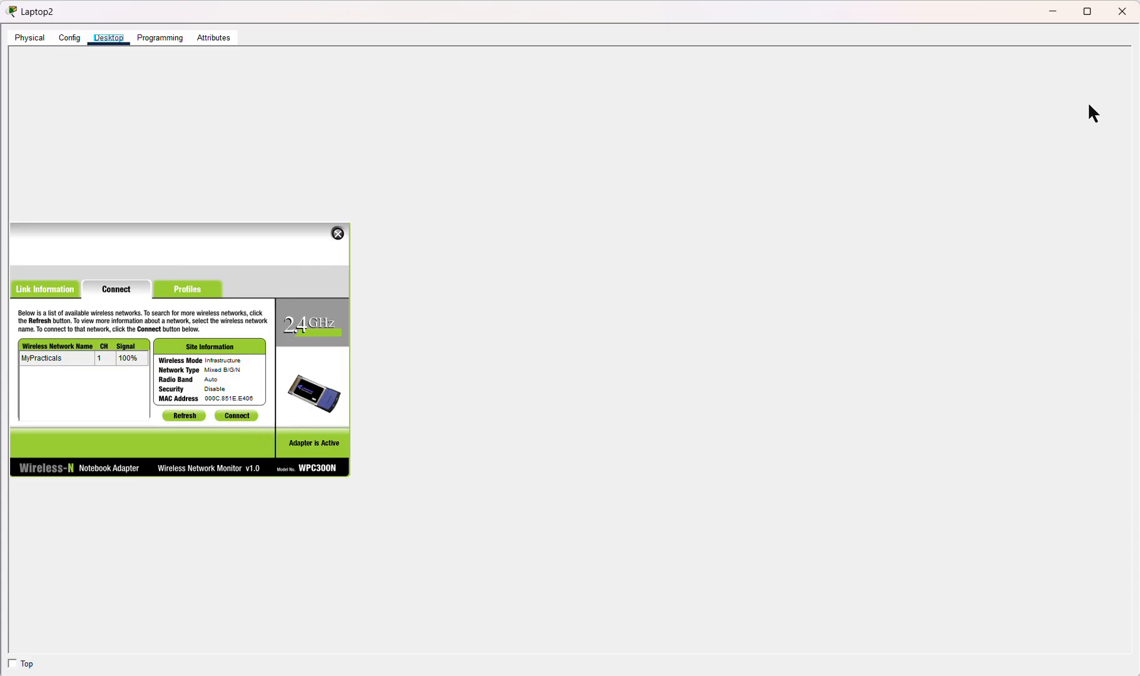
{"action": "left_click", "coordinate": [1123, 12]}
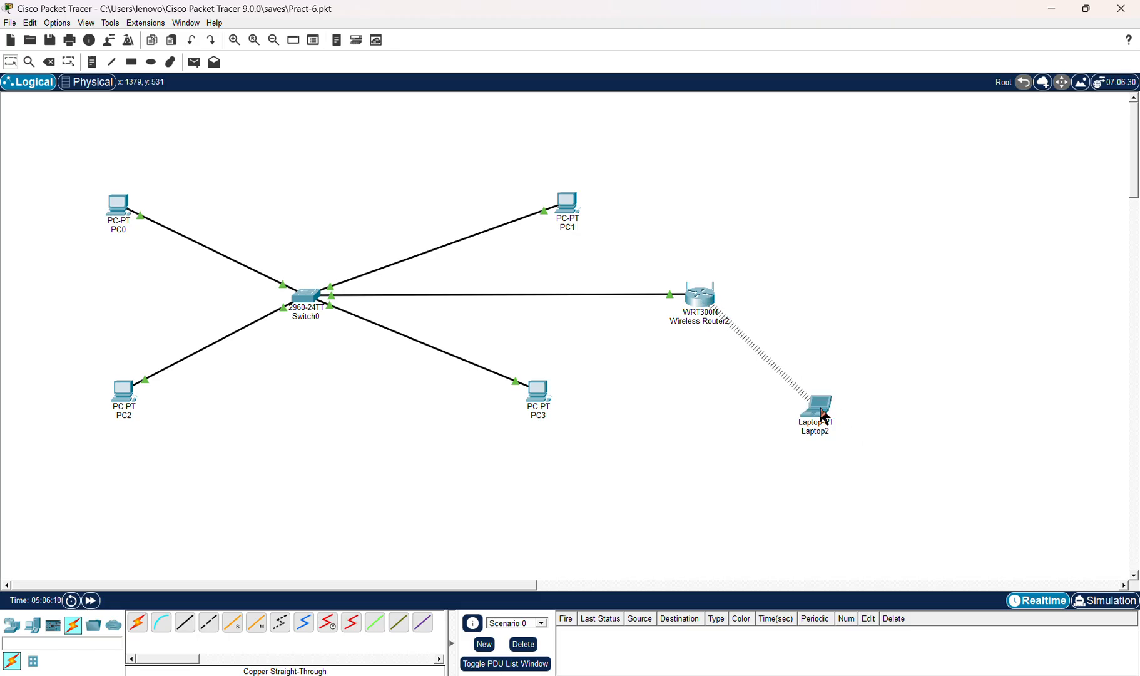
Check Laptop2's assigned address in the topology and ping 192.168.10.101 from PC0's command prompt.
{"action": "mouse_move", "coordinate": [824, 415]}
{"action": "left_click", "coordinate": [824, 411]}
{"action": "mouse_move", "coordinate": [126, 224]}
{"action": "mouse_move", "coordinate": [813, 420]}
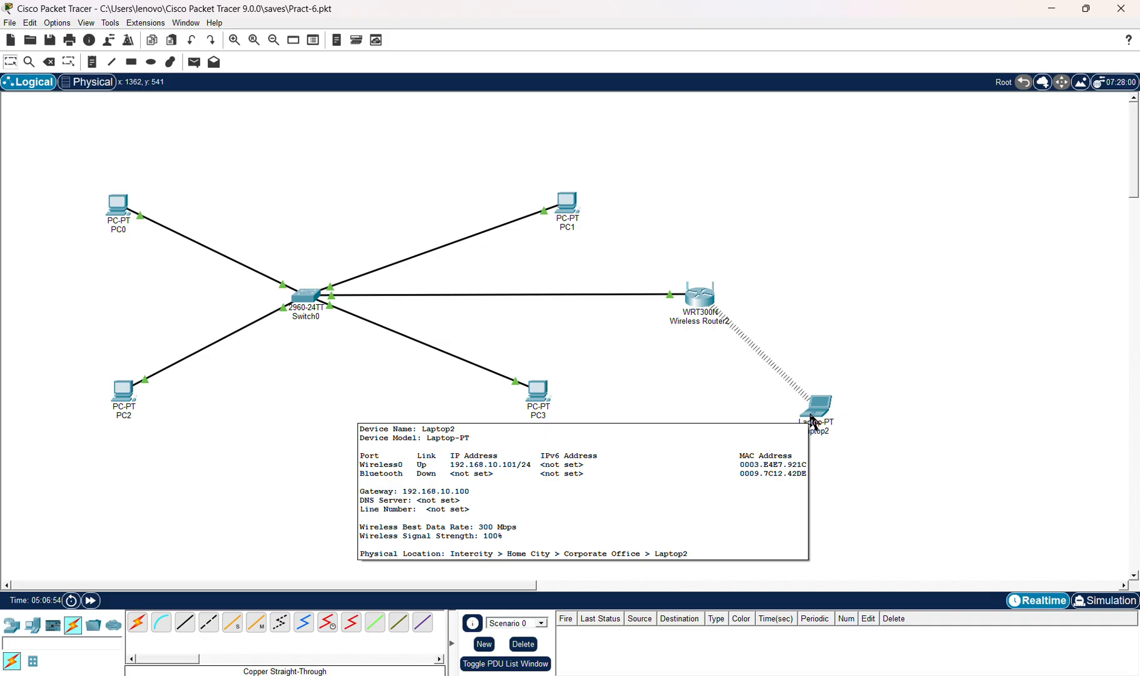
{"action": "left_click", "coordinate": [116, 202]}
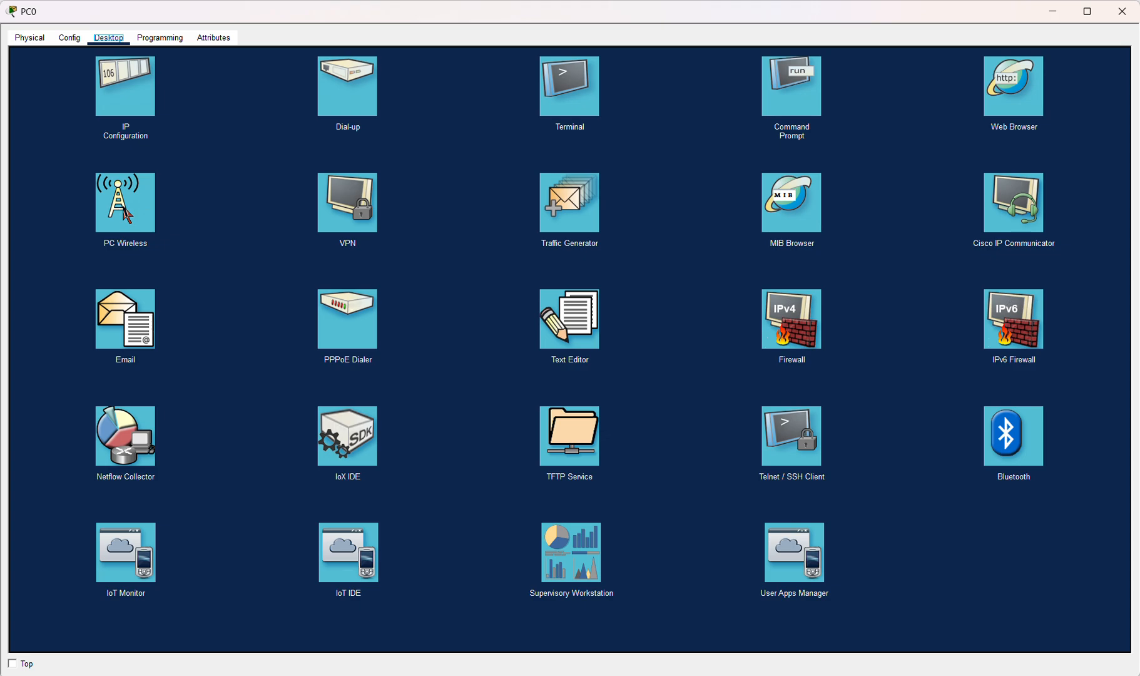
{"action": "left_click", "coordinate": [786, 91]}
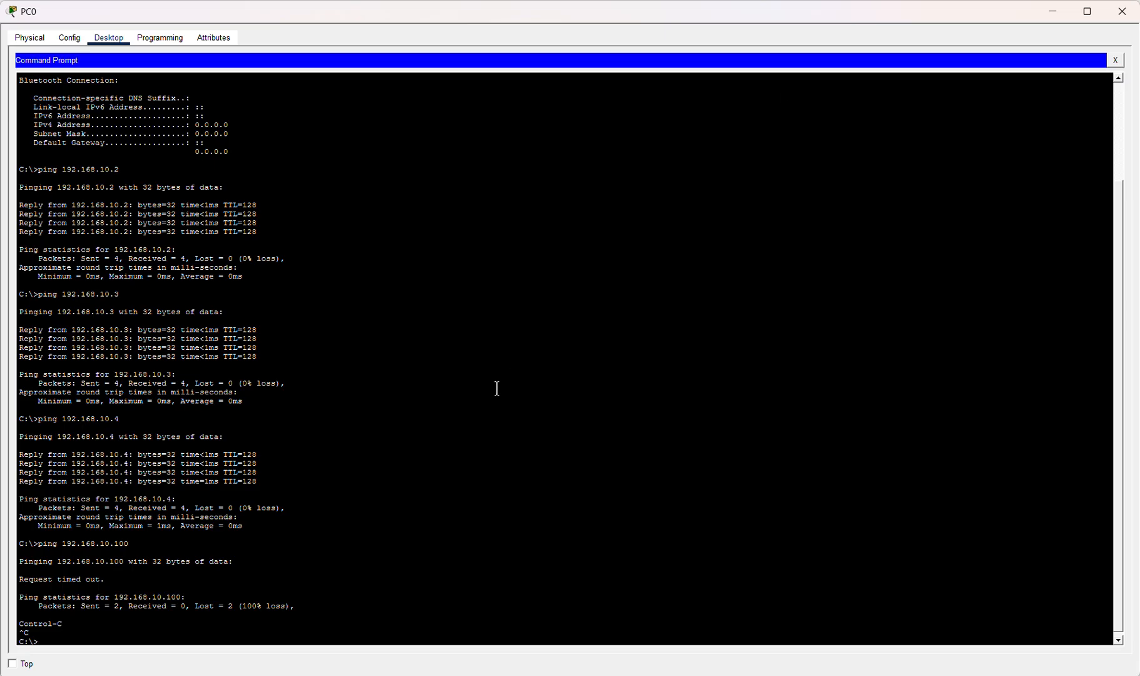
{"action": "type", "text": "ping"}
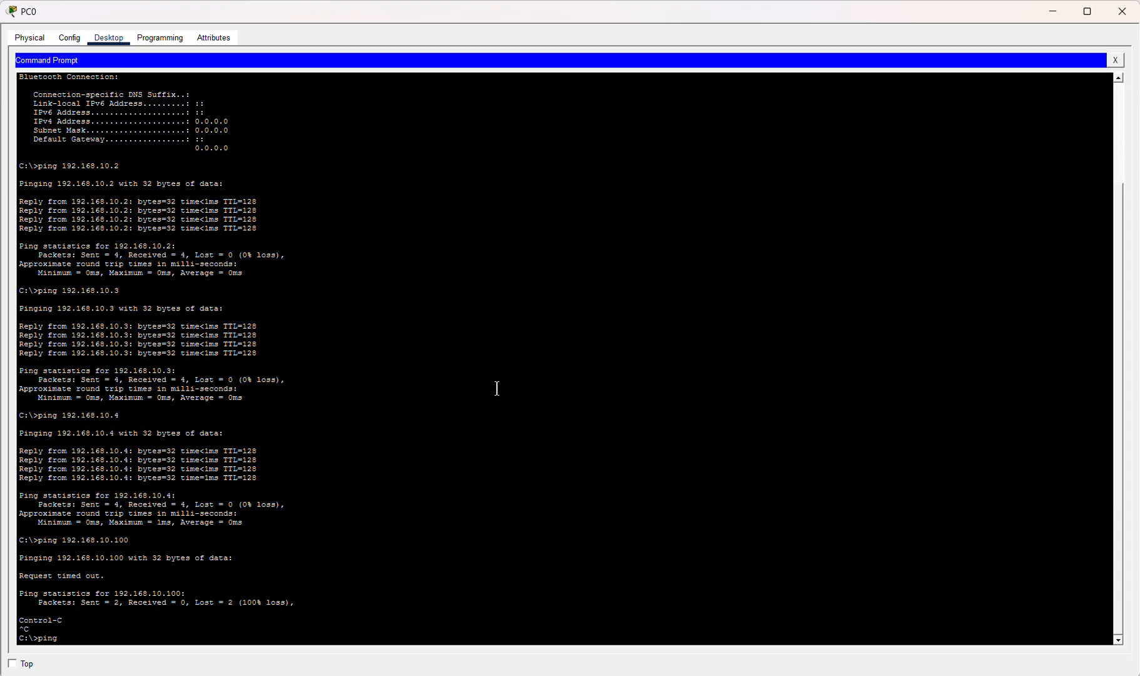
{"action": "type", "text": " 192.168.10.101"}
{"action": "key", "text": "Return"}
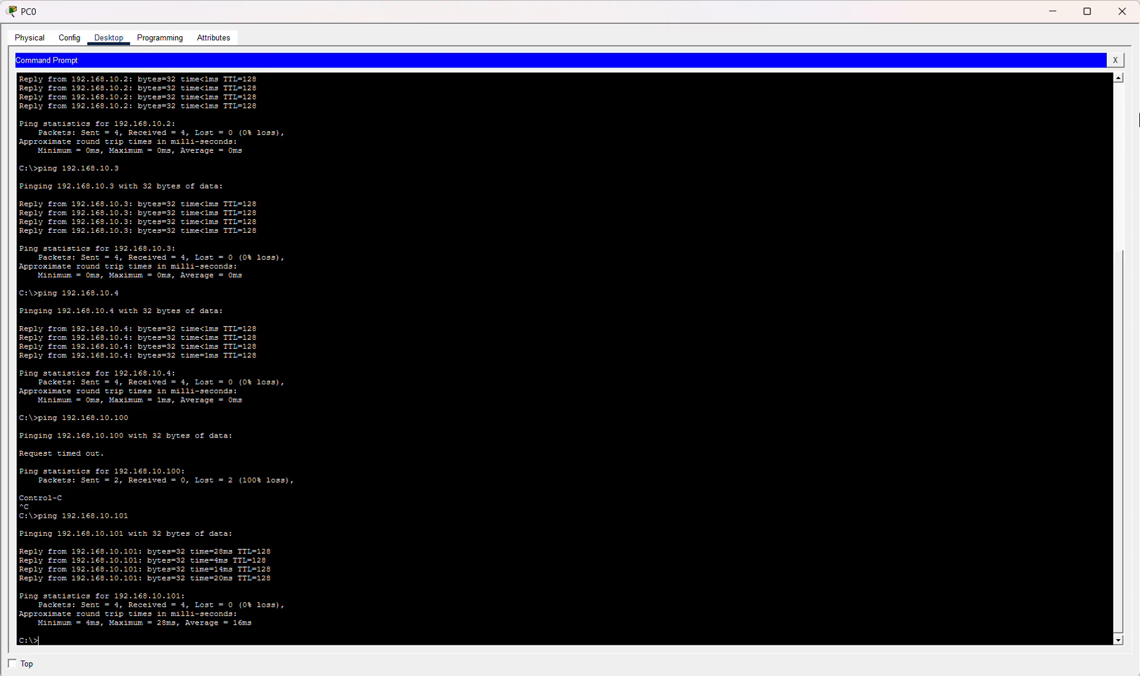
{"action": "left_click", "coordinate": [1123, 18]}
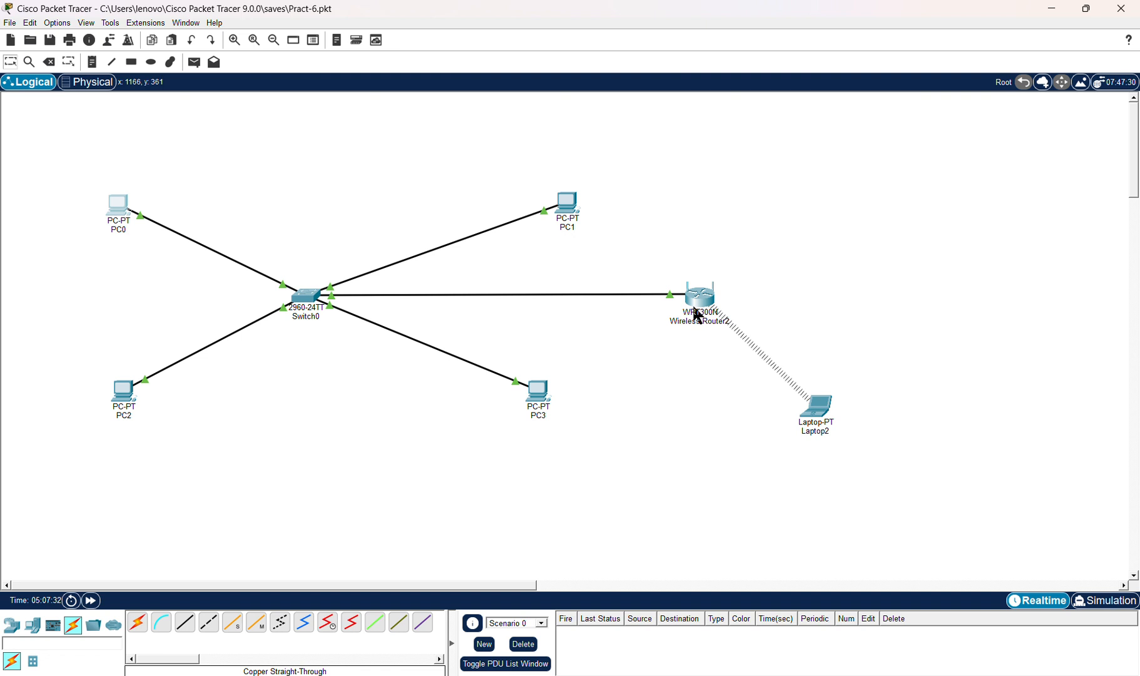
Check PC3's address in the topology and ping 192.168.10.4 from Laptop2's command prompt.
{"action": "mouse_move", "coordinate": [697, 315]}
{"action": "mouse_move", "coordinate": [545, 402]}
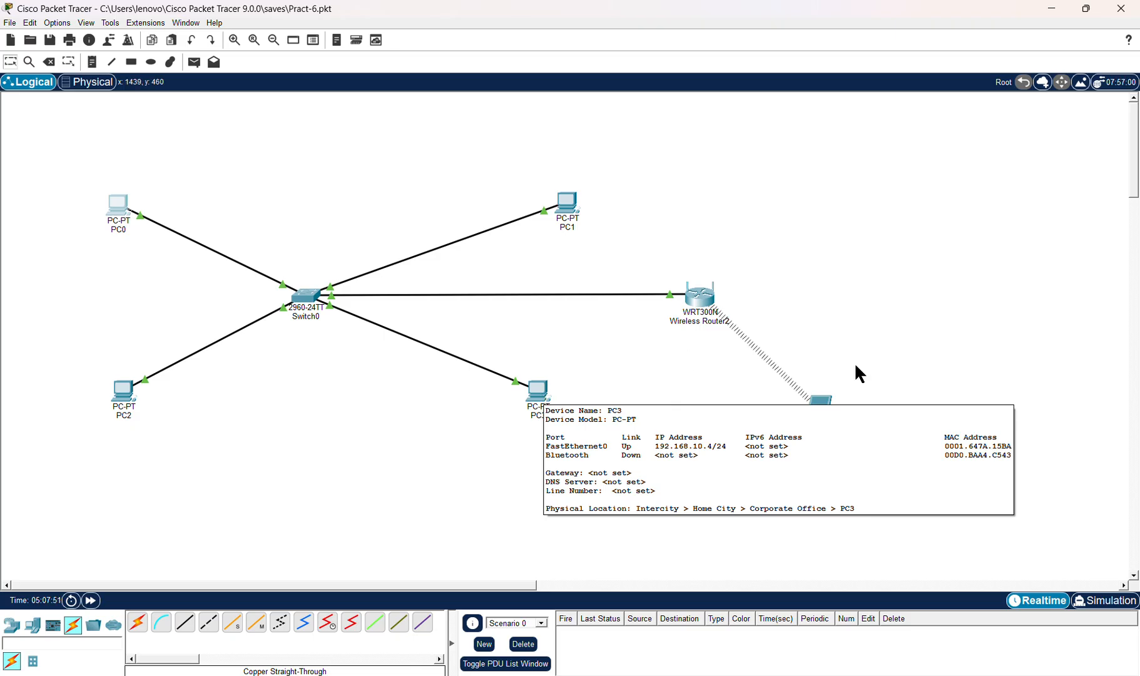
{"action": "left_click", "coordinate": [825, 418]}
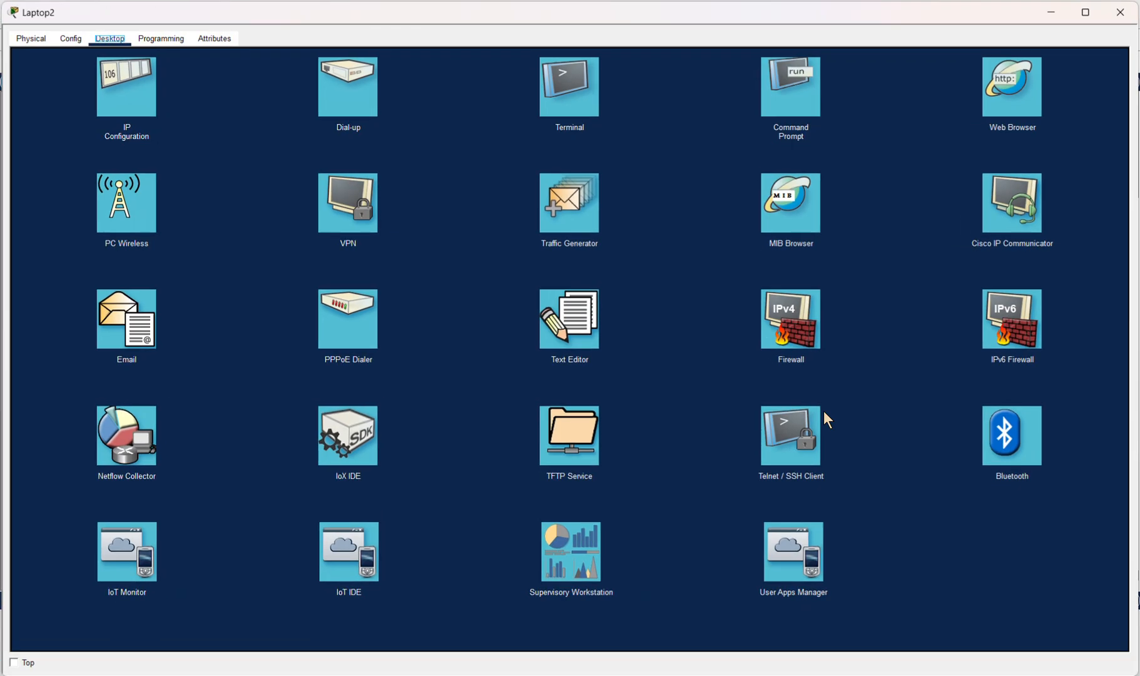
{"action": "left_click", "coordinate": [795, 89]}
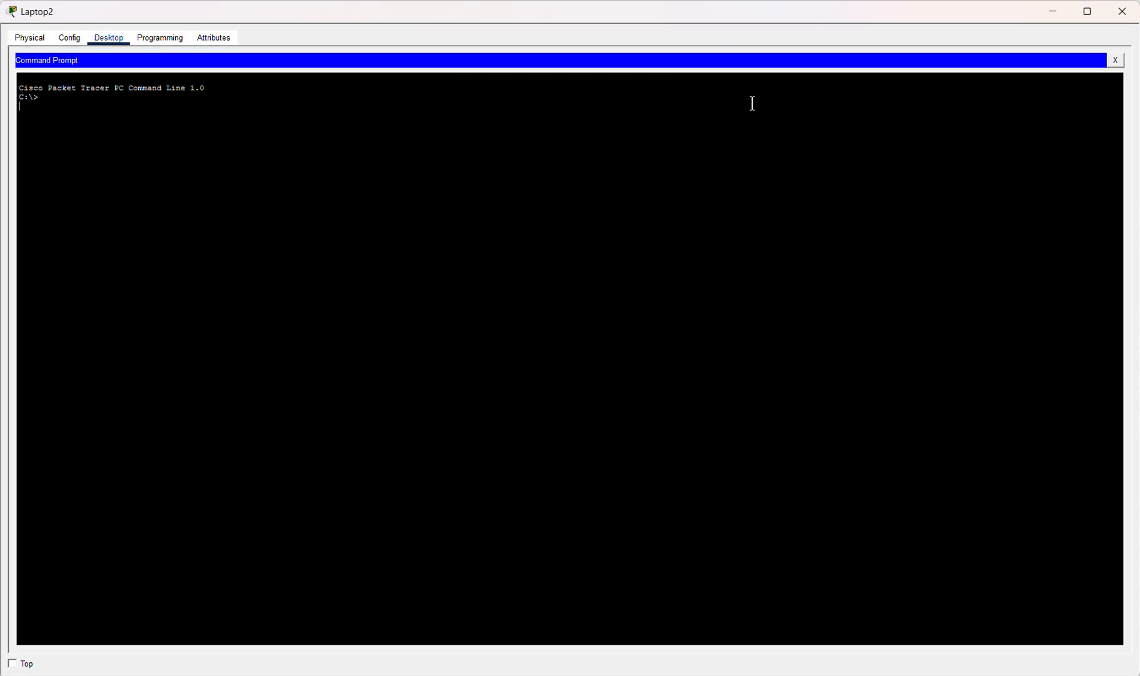
{"action": "type", "text": "ping 1982.168.10.4"}
{"action": "key", "text": "Return"}
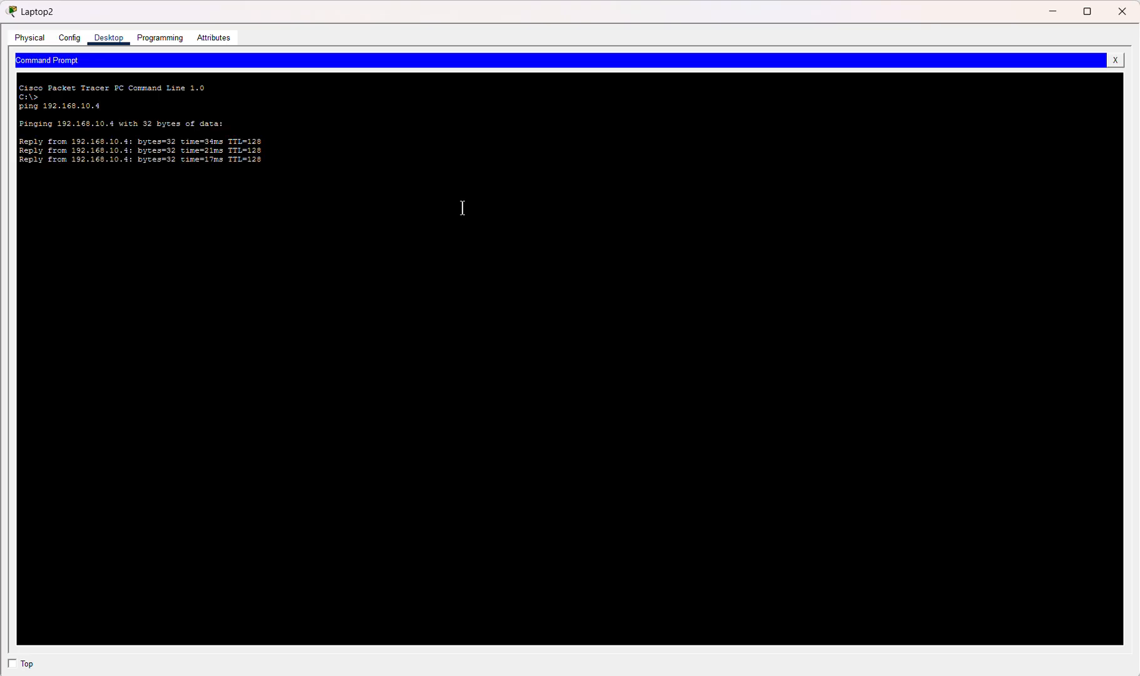
Ping 192.168.10.2 from Laptop2's command prompt and return to the network topology.
{"action": "type", "text": "ping"}
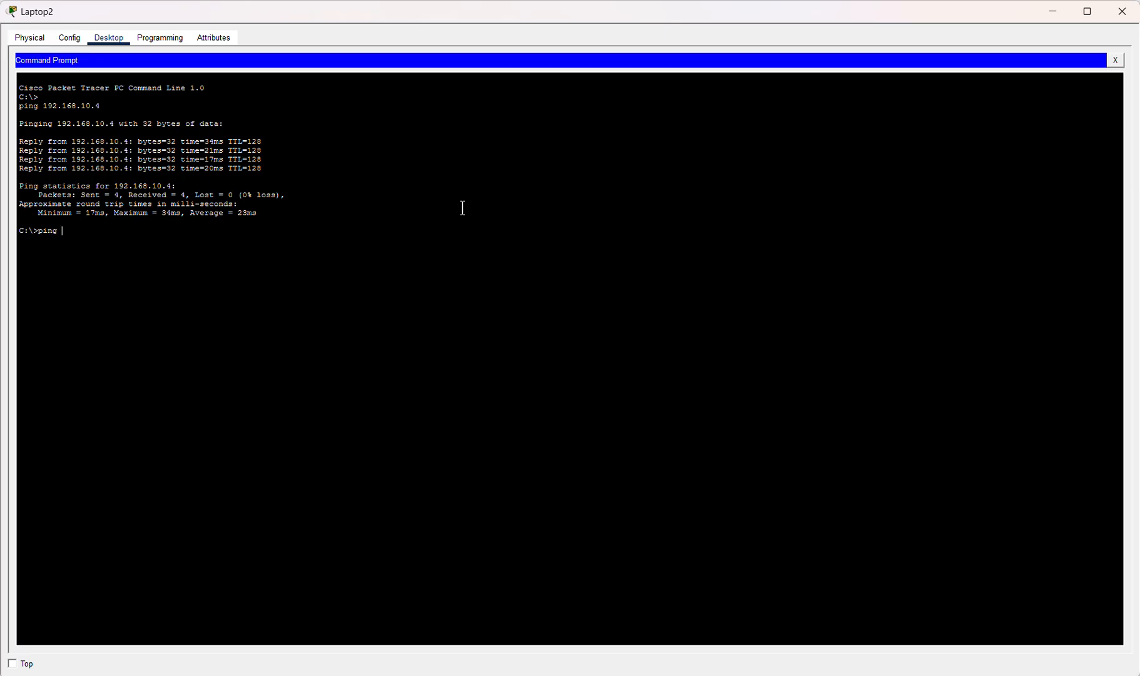
{"action": "type", "text": " 192.168.10.2"}
{"action": "key", "text": "Return"}
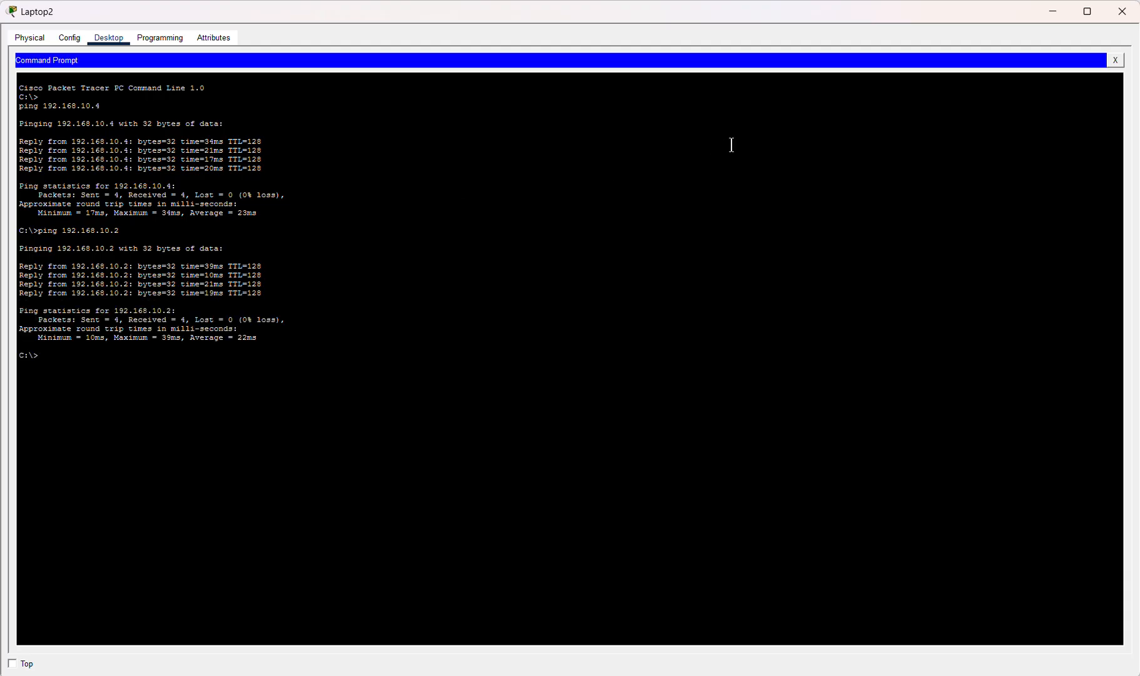
{"action": "left_click", "coordinate": [1116, 61]}
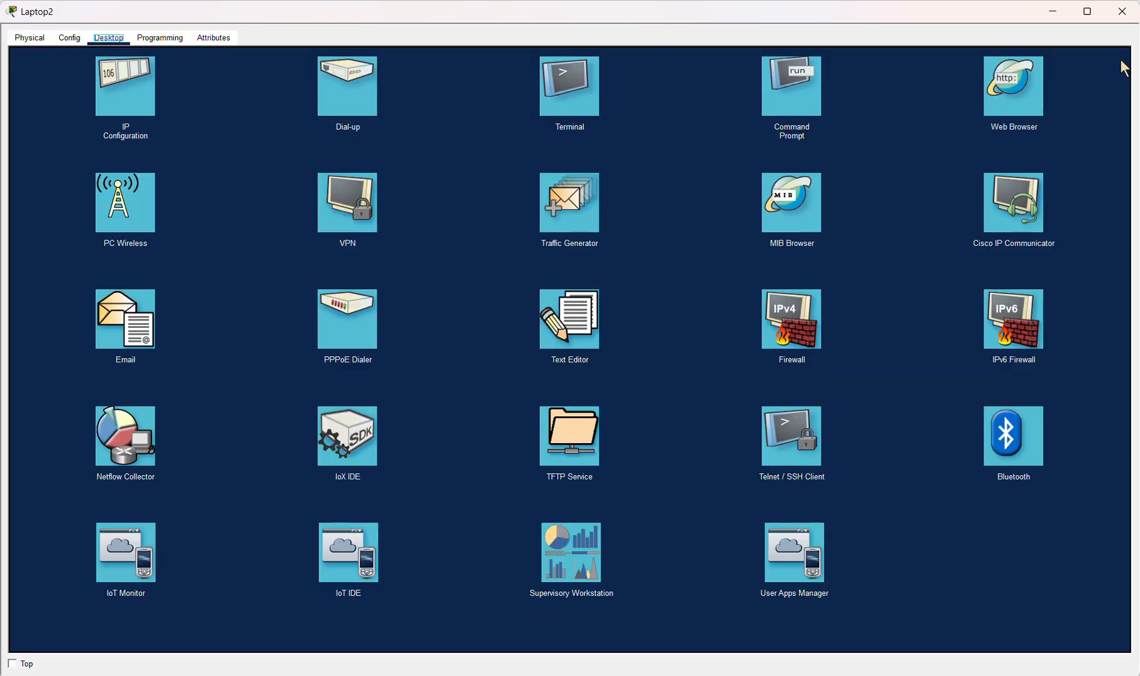
{"action": "left_click", "coordinate": [1127, 11]}
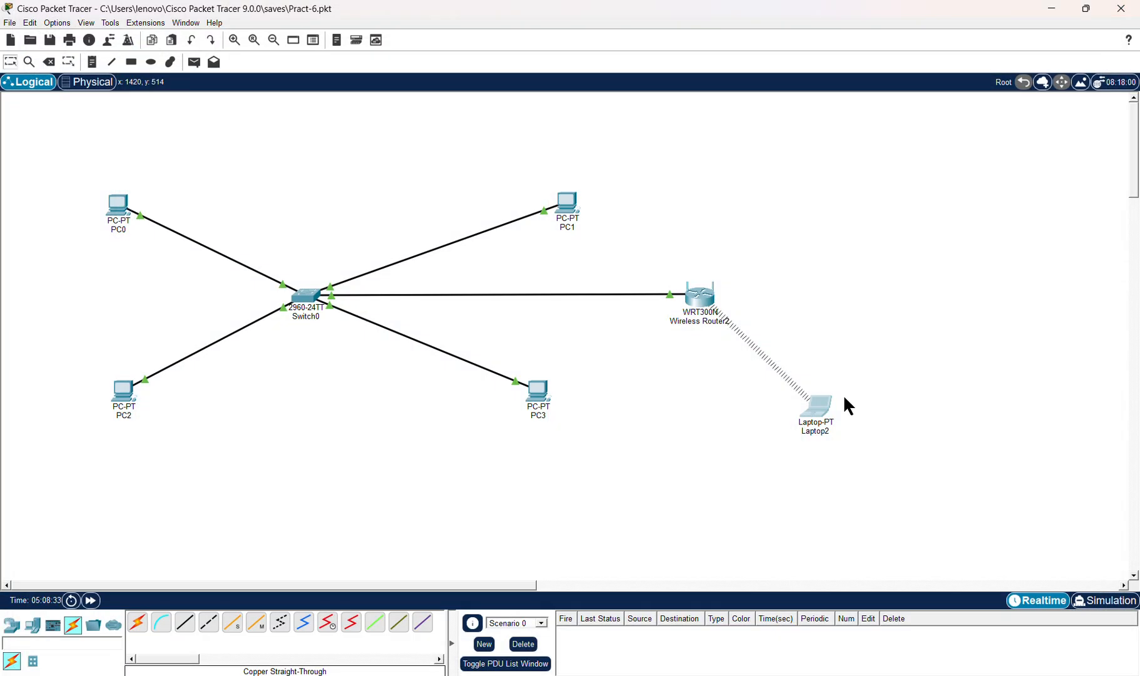